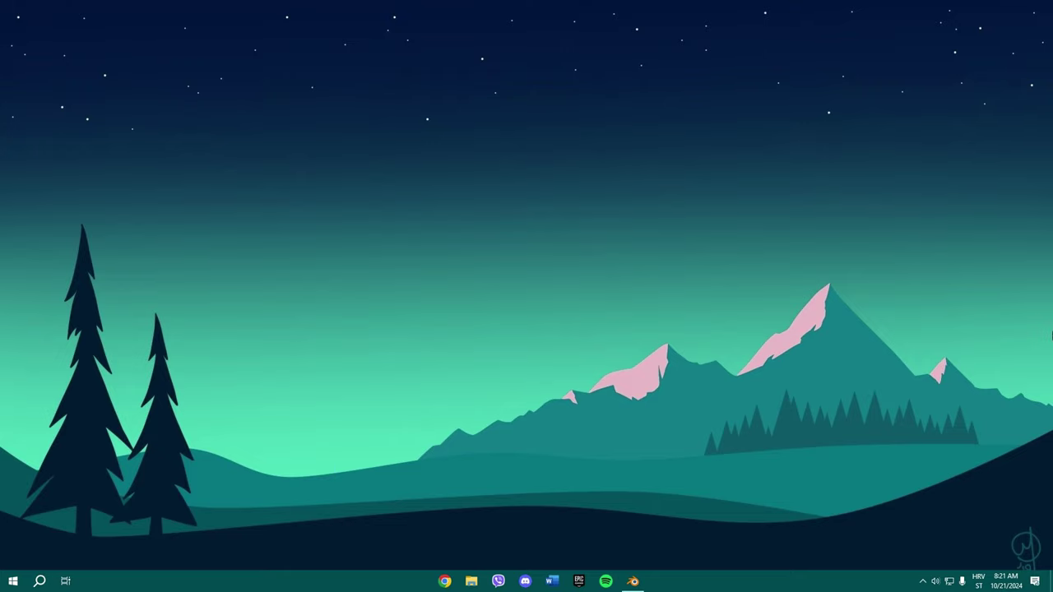
# Delete Blender's default camera, cube and light.
pyautogui.hotkey('alt', 'Tab')
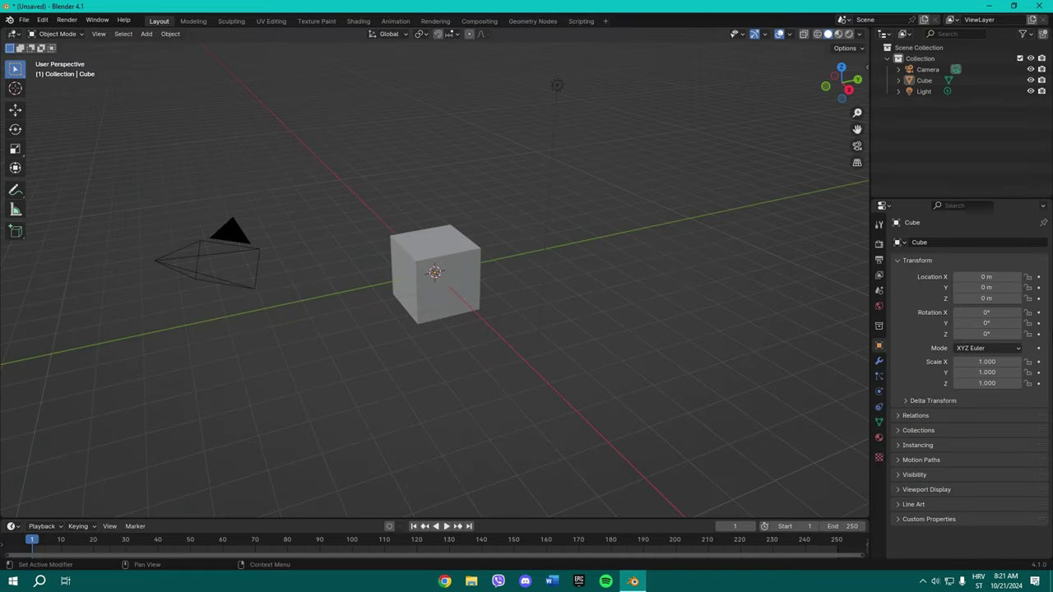
pyautogui.moveTo(670, 395); pyautogui.dragTo(143, 166)
pyautogui.press('Delete')
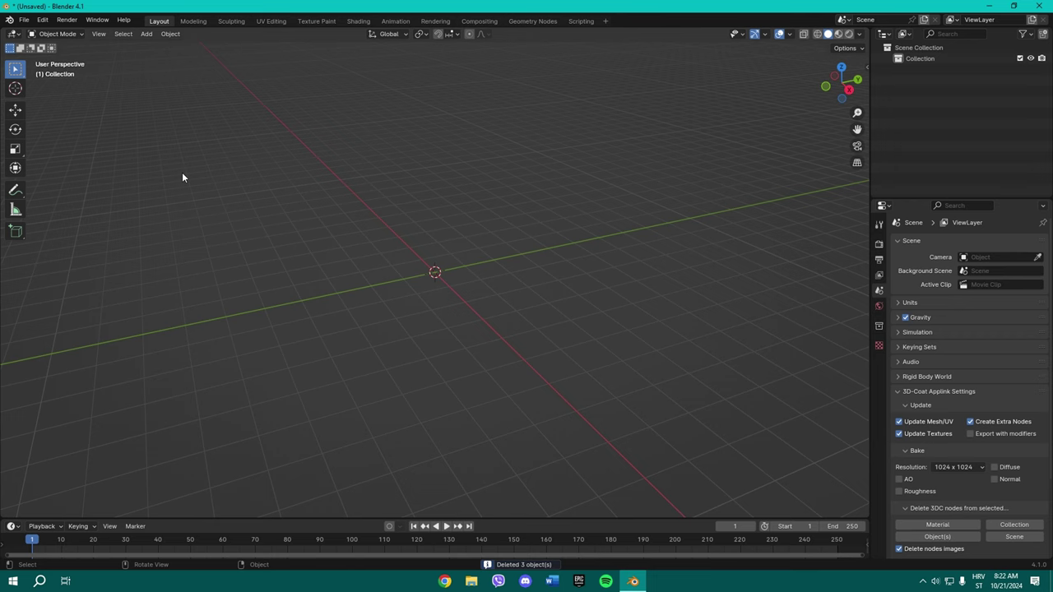
# Add a fresh mesh cube at the origin and select it.
pyautogui.click(146, 34)
pyautogui.moveTo(148, 45)
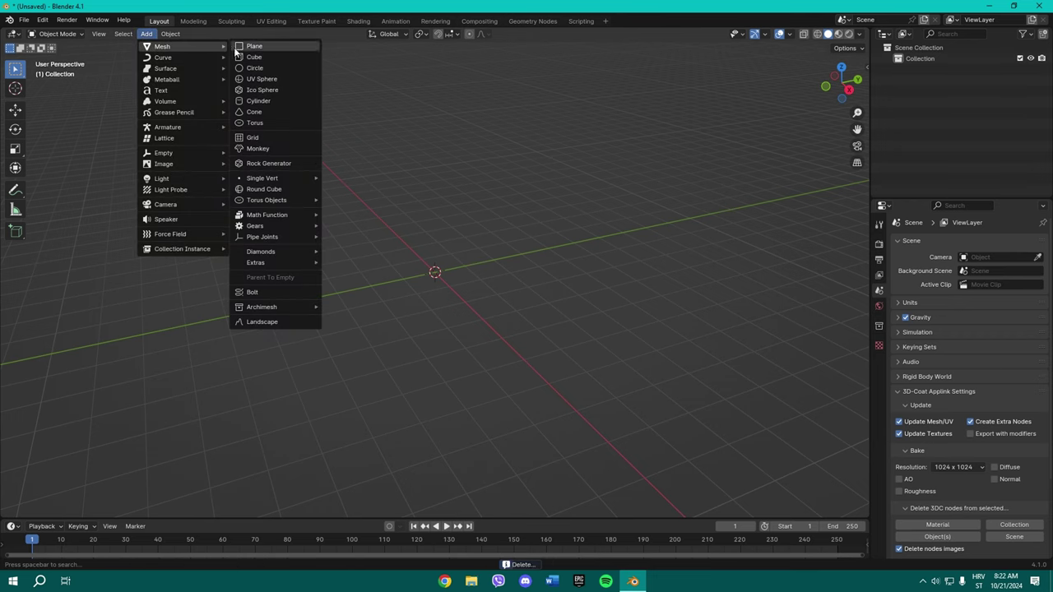
pyautogui.click(261, 59)
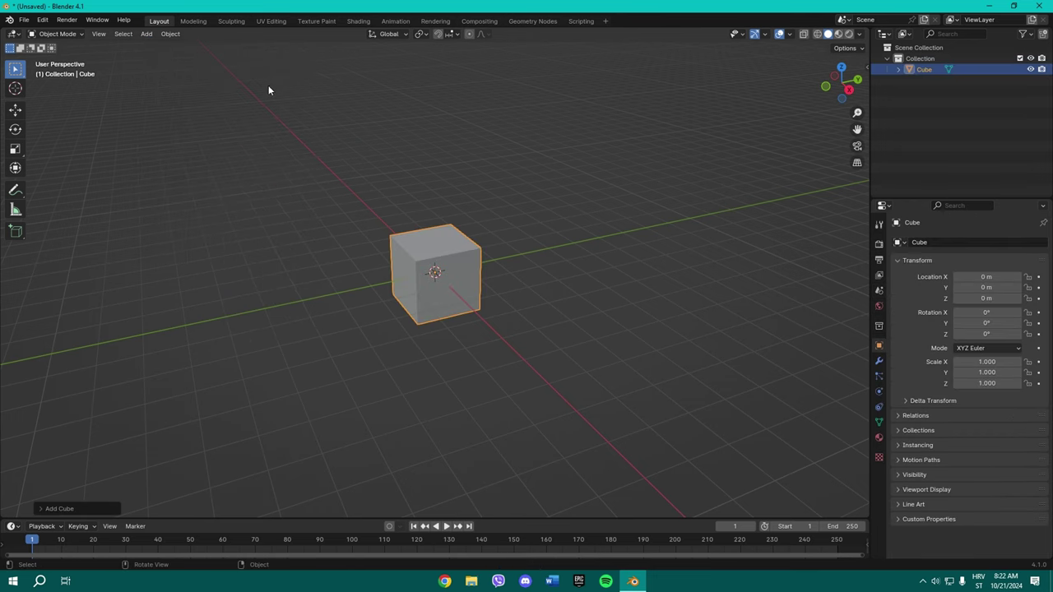
pyautogui.click(352, 209)
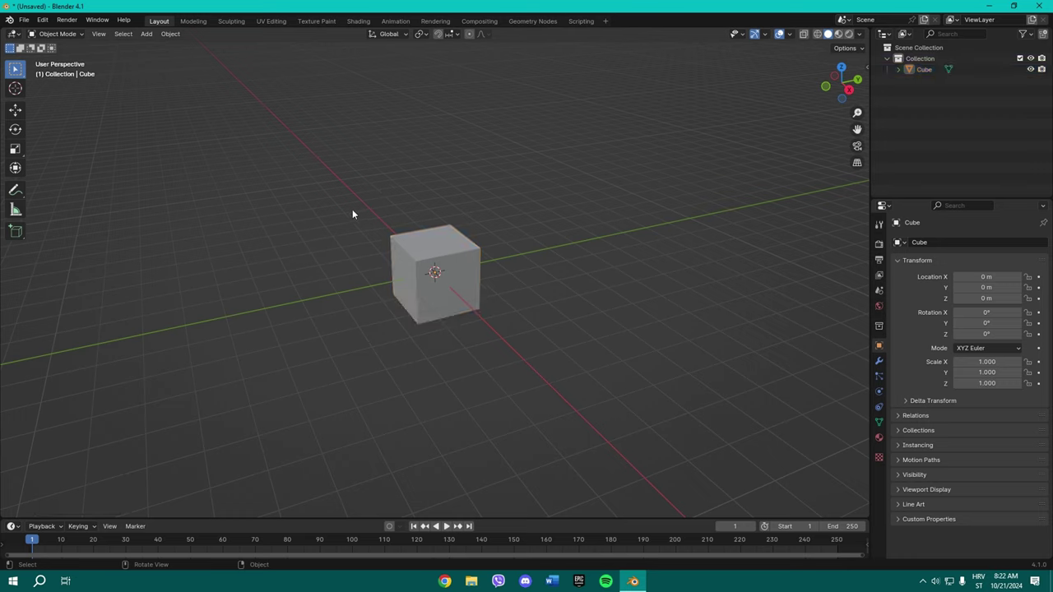
pyautogui.click(393, 257)
# Scale the cube along Z to 0.045, turning it into a thin square slab.
pyautogui.click(15, 148)
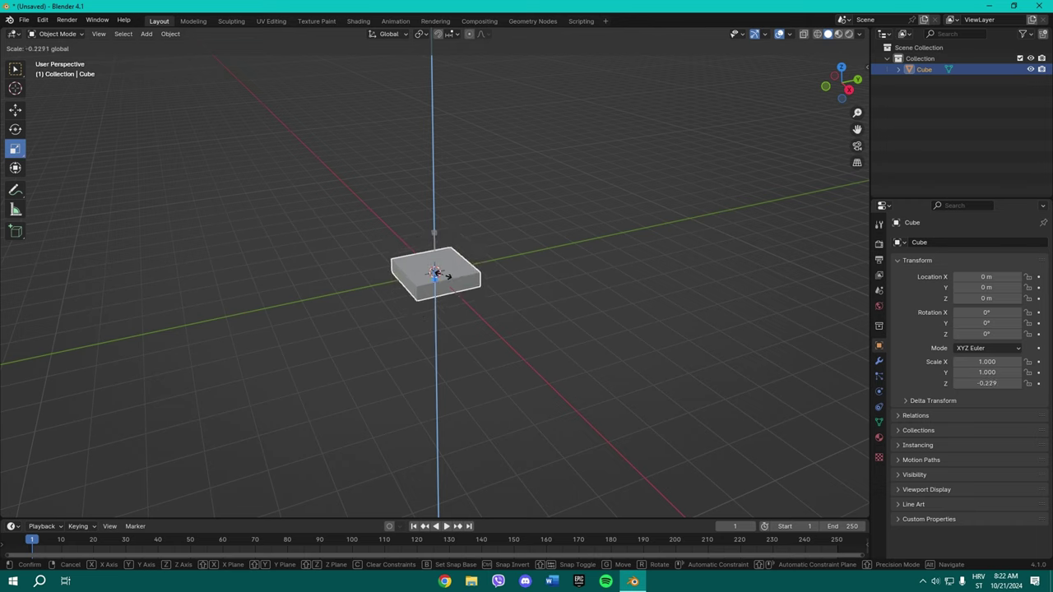
pyautogui.moveTo(447, 276); pyautogui.dragTo(431, 293)
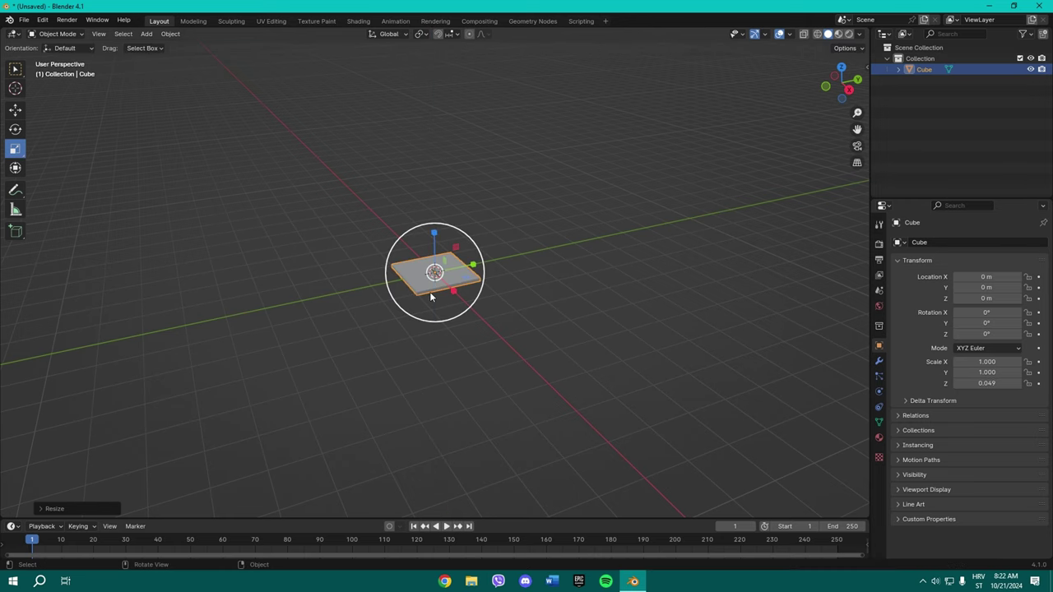
pyautogui.scroll(7, 397, 338)
pyautogui.moveTo(396, 344); pyautogui.dragTo(417, 308, button='middle')
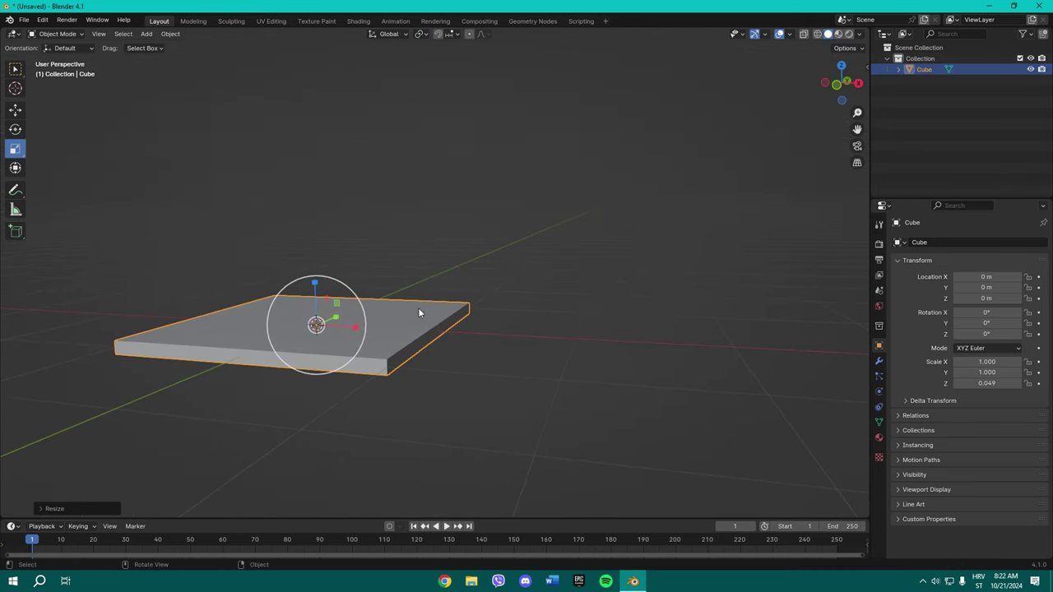
pyautogui.moveTo(315, 279); pyautogui.dragTo(458, 284)
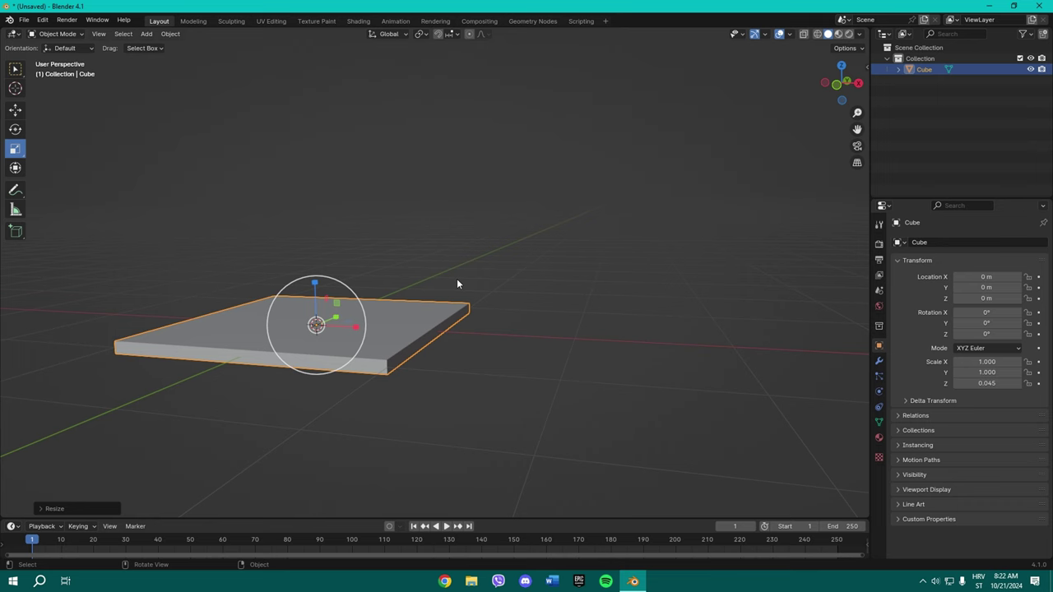
pyautogui.moveTo(458, 284); pyautogui.dragTo(548, 242, button='middle')
pyautogui.click(548, 242)
pyautogui.moveTo(324, 263); pyautogui.dragTo(517, 266, button='middle')
pyautogui.scroll(-5, 518, 266)
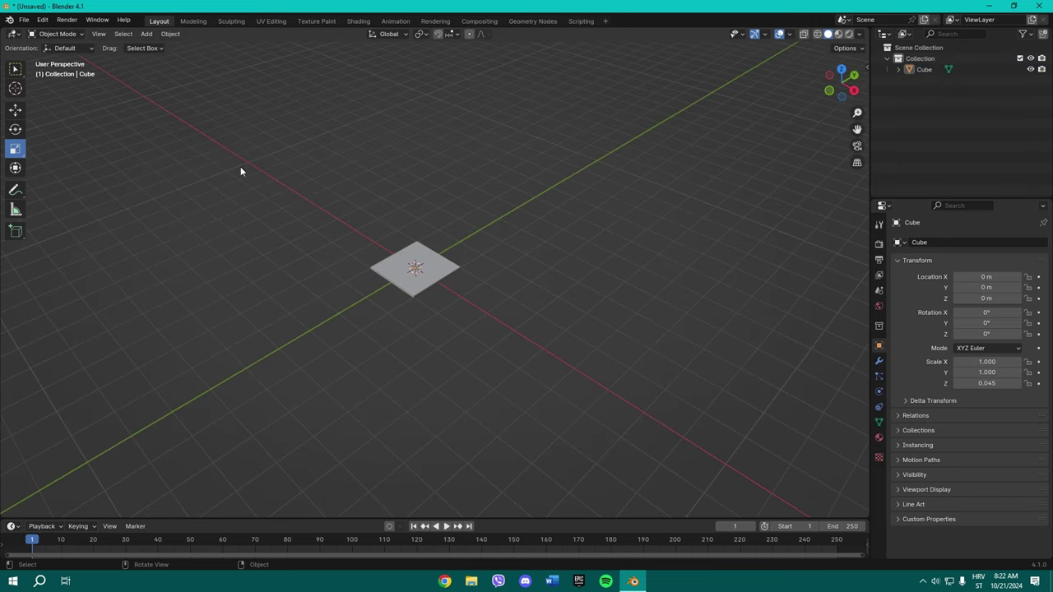
# Add a test cone at the origin and delete it again.
pyautogui.click(146, 33)
pyautogui.moveTo(178, 46)
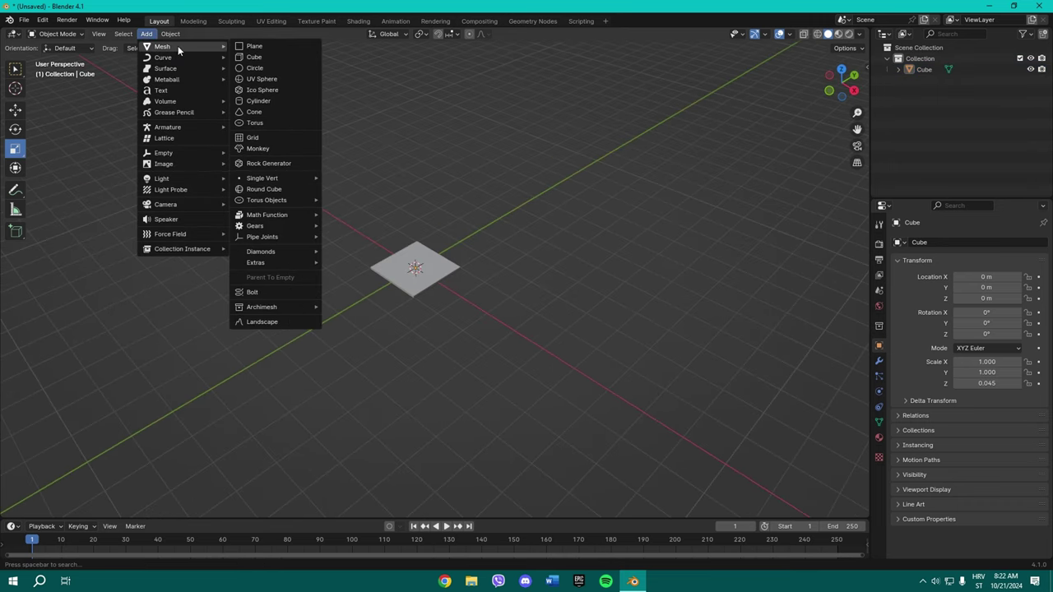
pyautogui.click(268, 112)
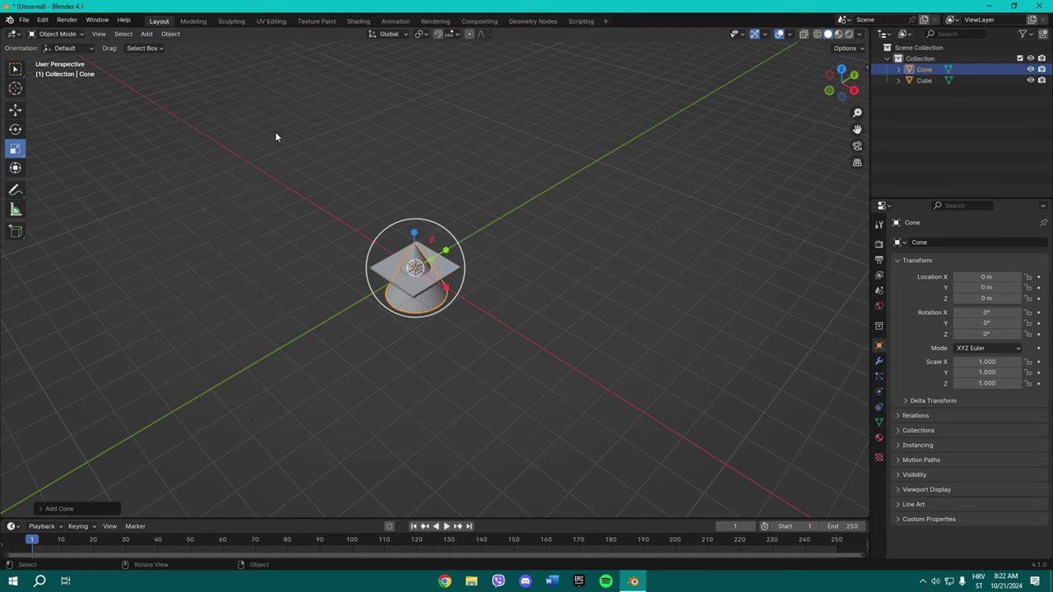
pyautogui.press('Delete')
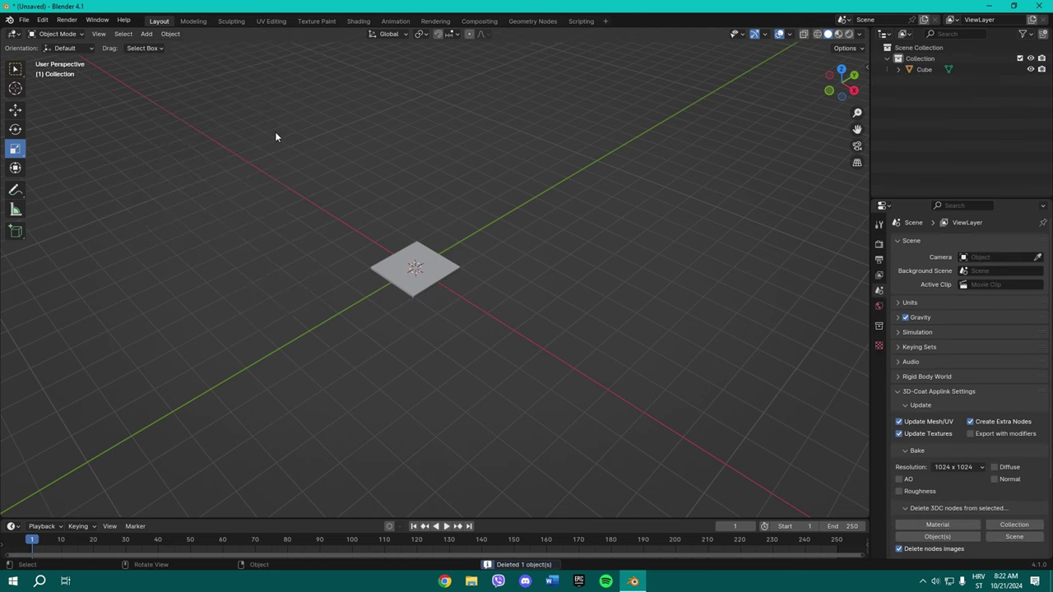
# Add a cylinder, raise it about 2 m along Z, then undo the move.
pyautogui.click(147, 33)
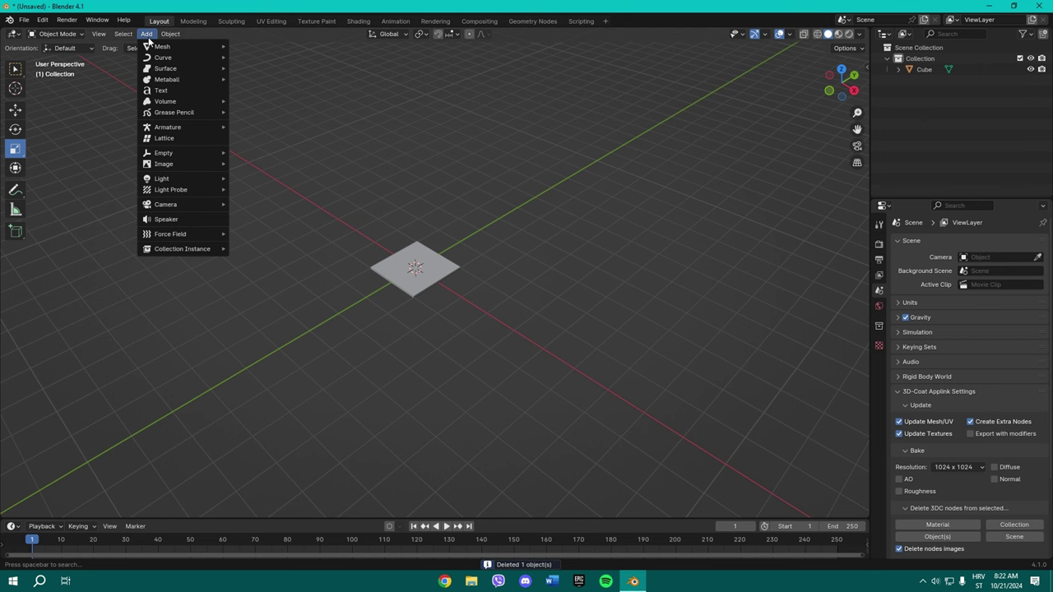
pyautogui.moveTo(158, 46)
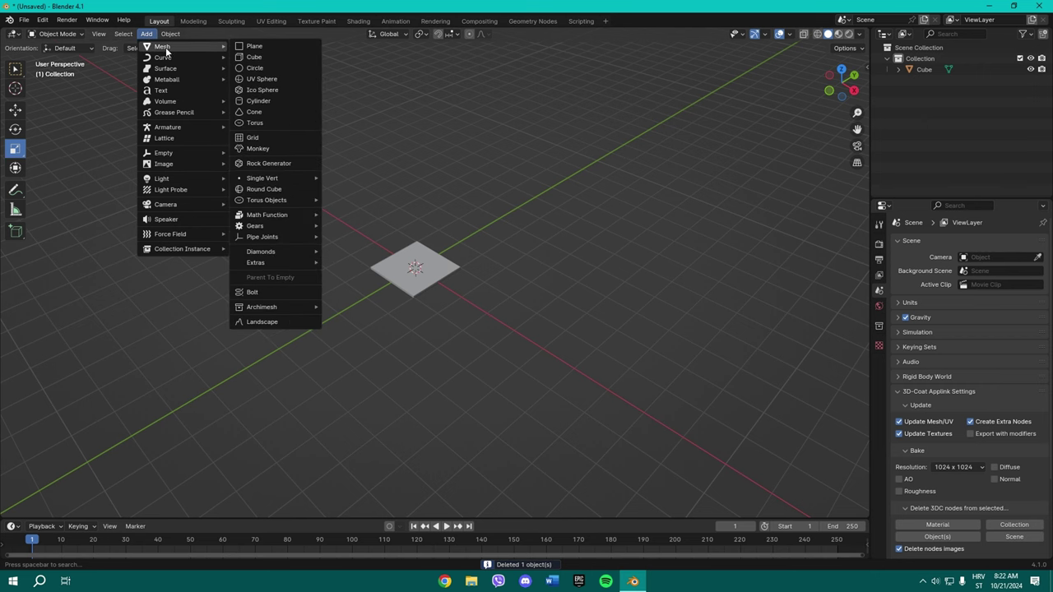
pyautogui.click(263, 101)
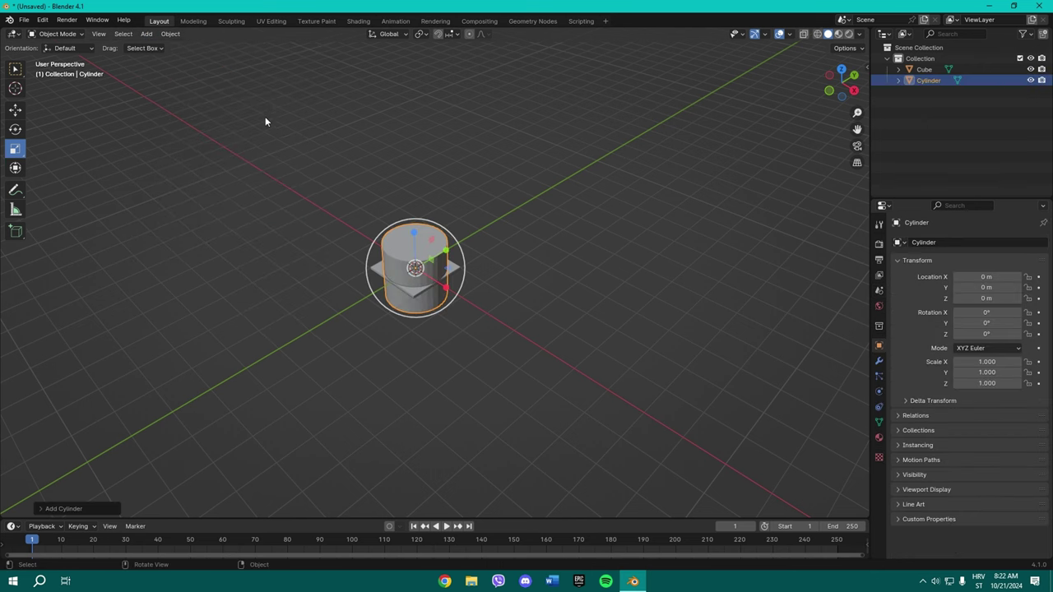
pyautogui.press('g')
pyautogui.press('Escape')
pyautogui.press('g')
pyautogui.press('z')
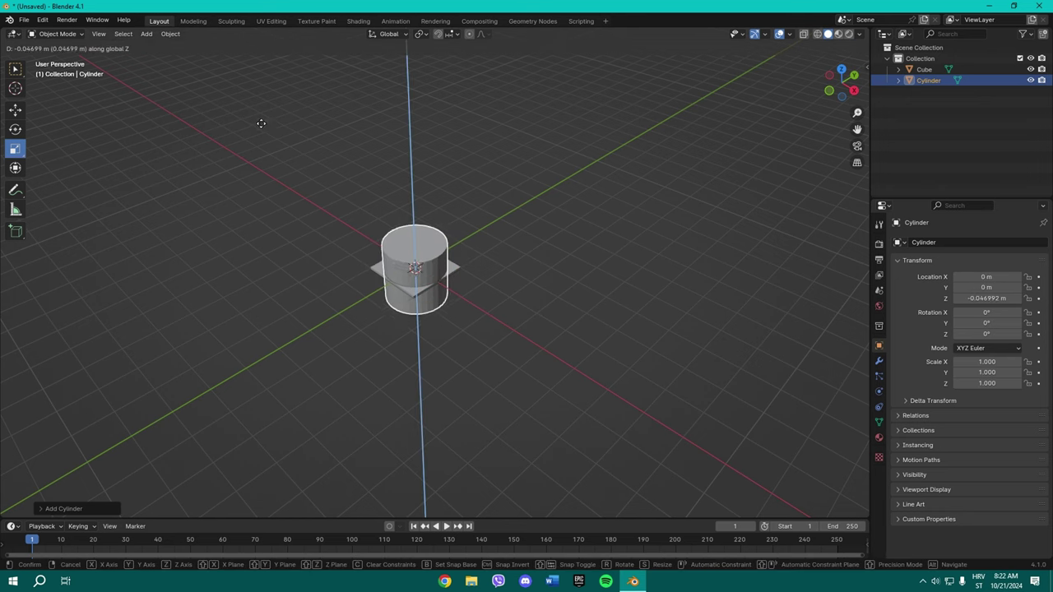
pyautogui.click(254, 66)
pyautogui.moveTo(478, 230); pyautogui.dragTo(479, 326, button='middle')
pyautogui.scroll(3, 473, 199)
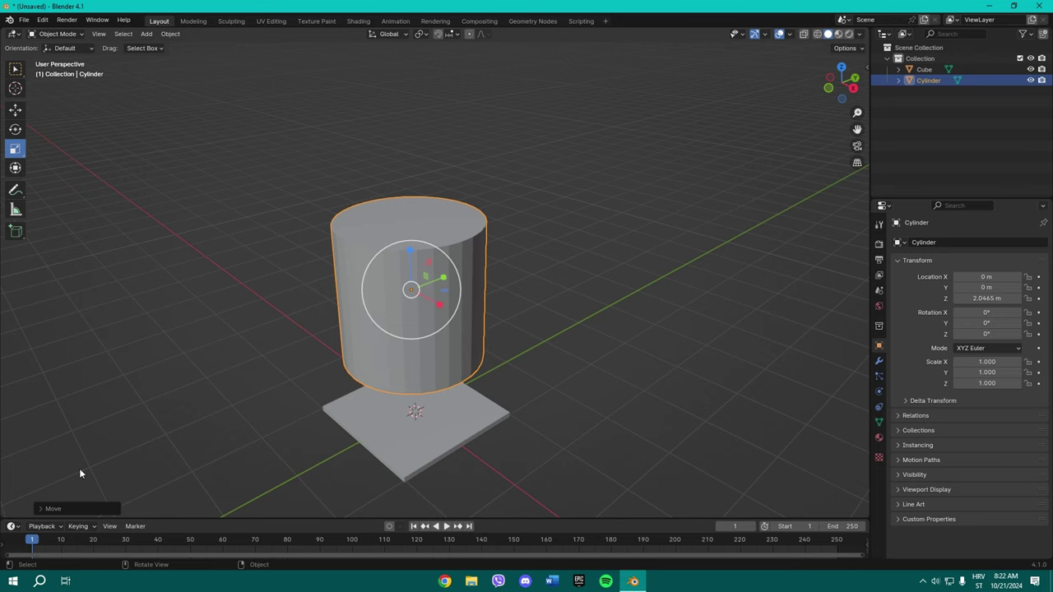
pyautogui.hotkey('ctrl', 'z')
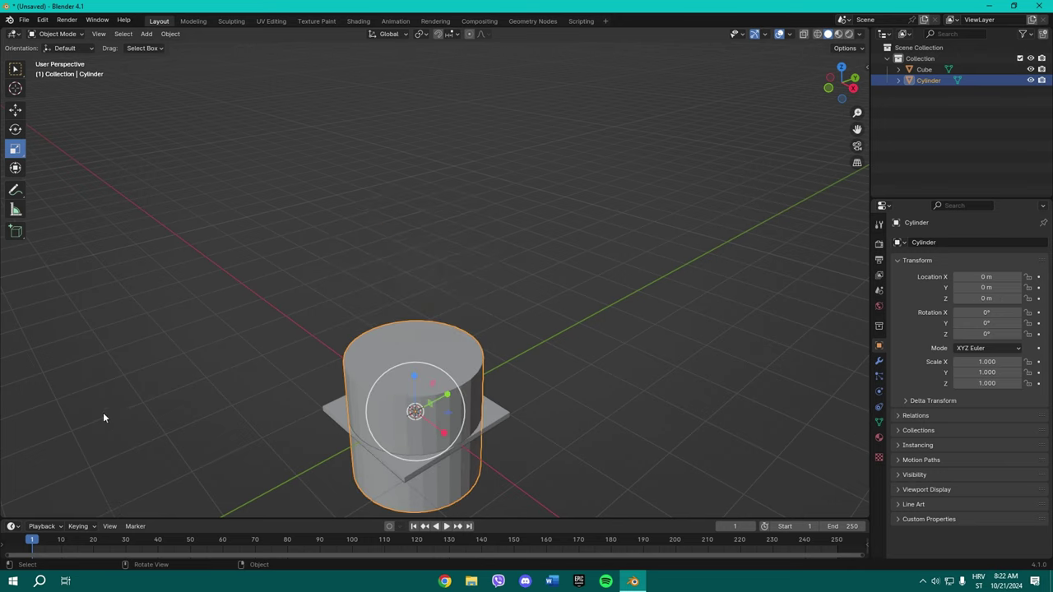
# Delete the cylinder so only the flat slab remains.
pyautogui.rightClick(411, 417)
pyautogui.click(342, 541)
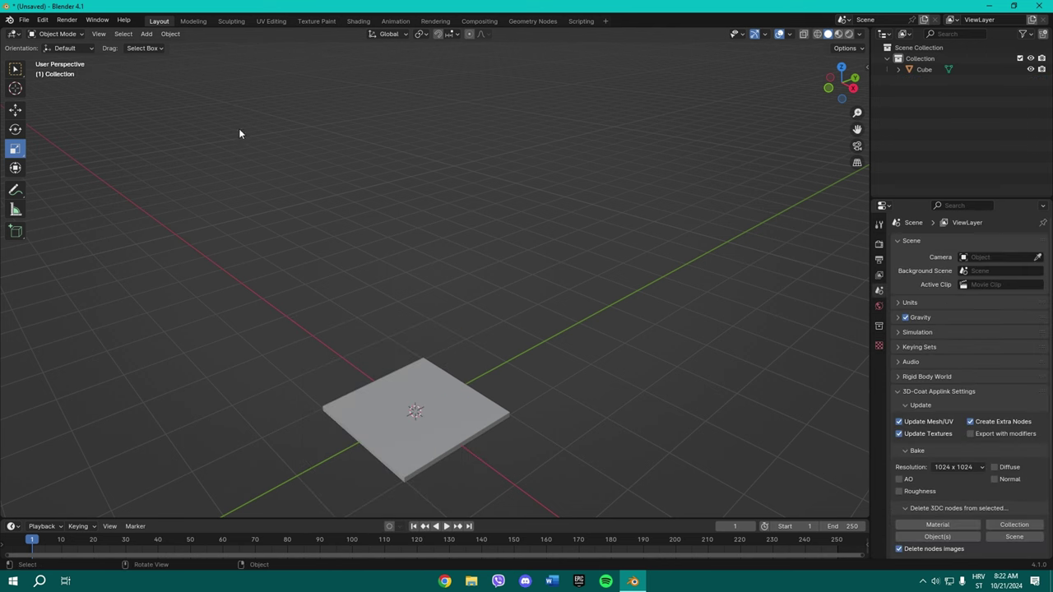
pyautogui.click(147, 33)
pyautogui.moveTo(165, 46)
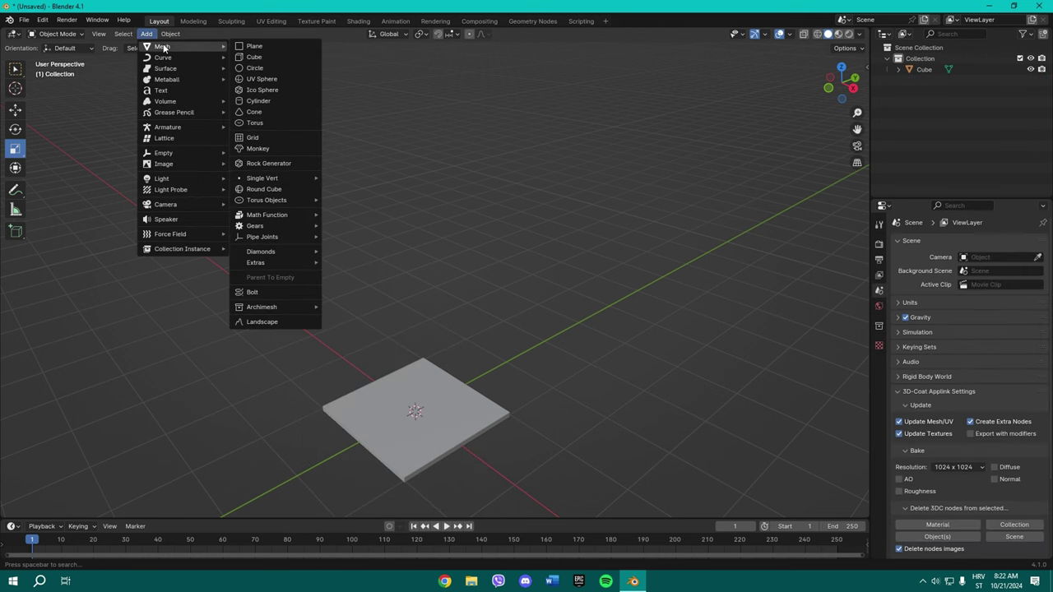
# Add a new cylinder with more than 32 sides and shade it smooth by angle.
pyautogui.click(258, 100)
pyautogui.click(75, 506)
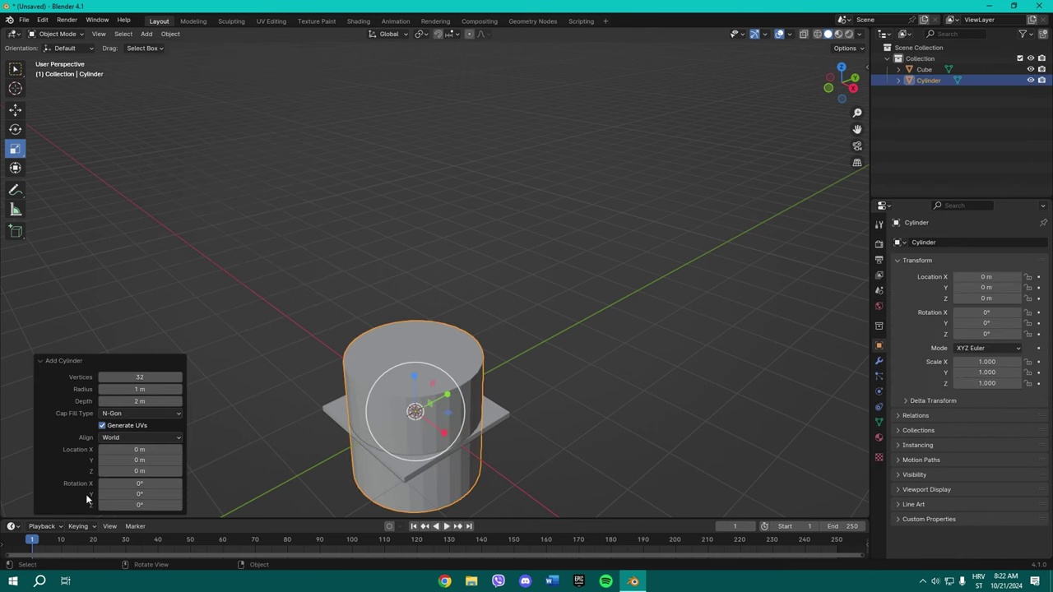
pyautogui.moveTo(128, 376); pyautogui.dragTo(140, 378)
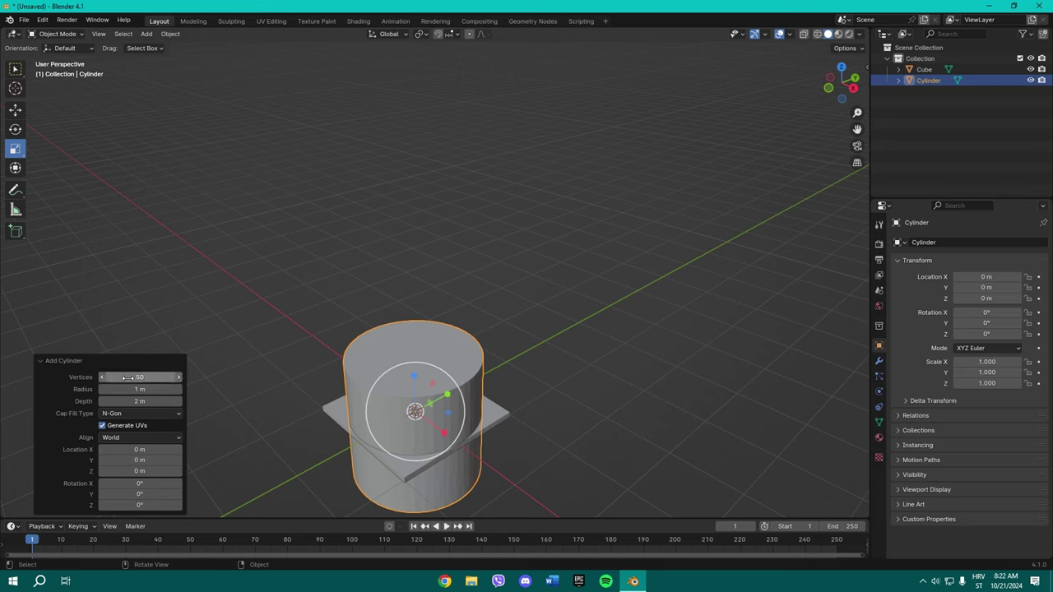
pyautogui.click(266, 249)
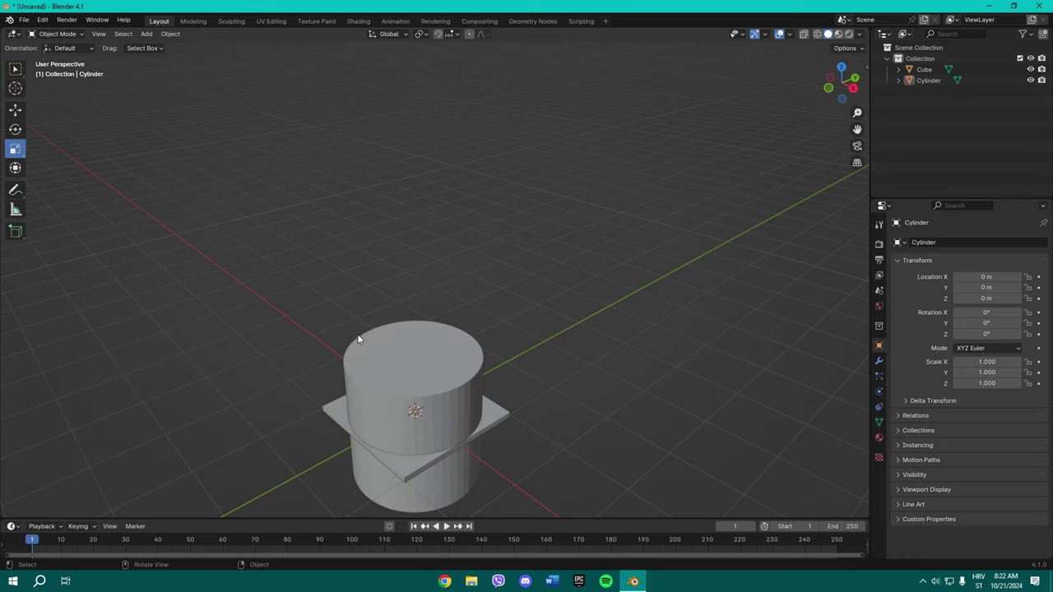
pyautogui.click(448, 360)
pyautogui.rightClick(459, 350)
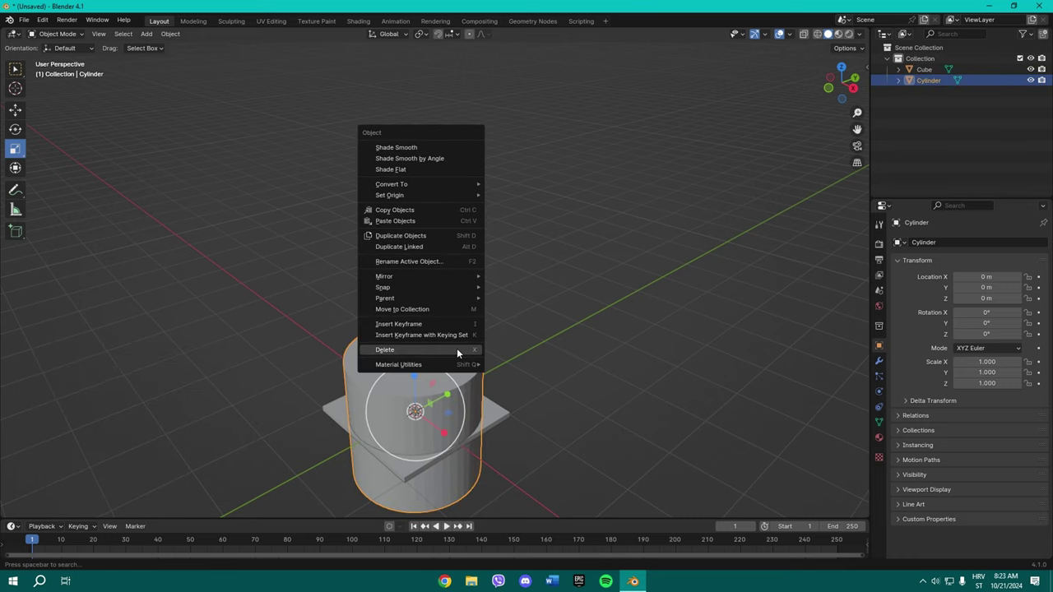
pyautogui.click(409, 158)
# Raise the cylinder to Z 2.1094 m above the slab and enter Edit Mode.
pyautogui.moveTo(461, 411); pyautogui.dragTo(502, 438, button='middle')
pyautogui.press('g')
pyautogui.press('z')
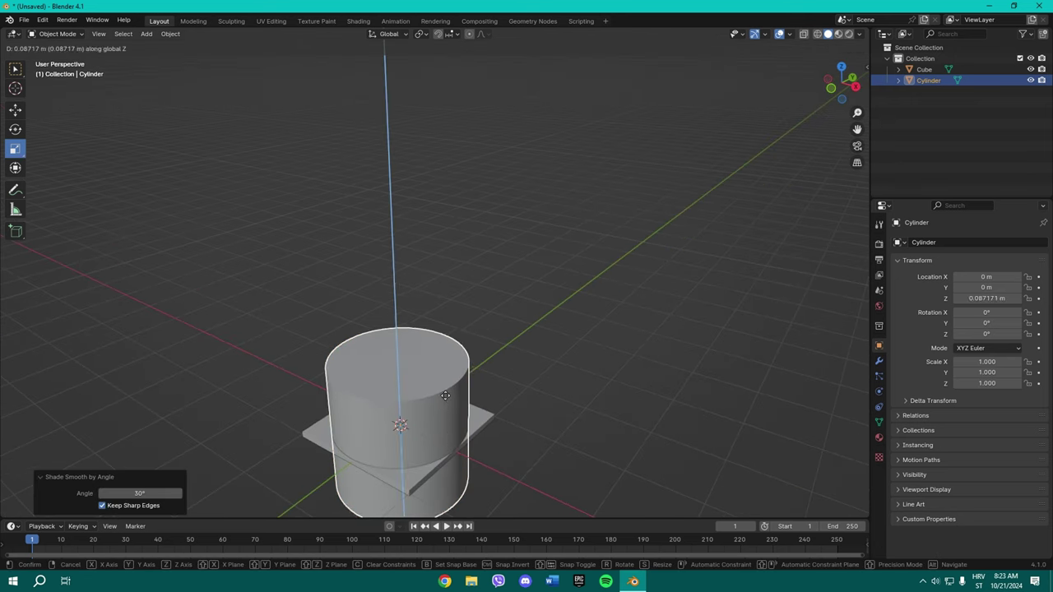
pyautogui.click(480, 327)
pyautogui.press('Tab')
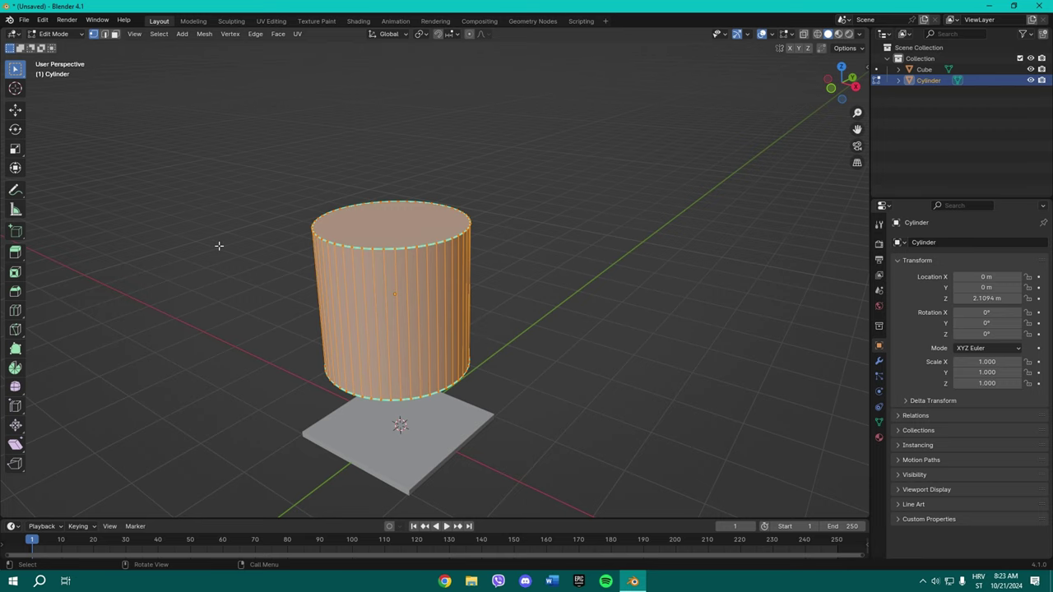
# Select the cylinder's top edge loop and scale it down into a narrow cone tip.
pyautogui.hotkey('alt', 'a')
pyautogui.click(104, 35)
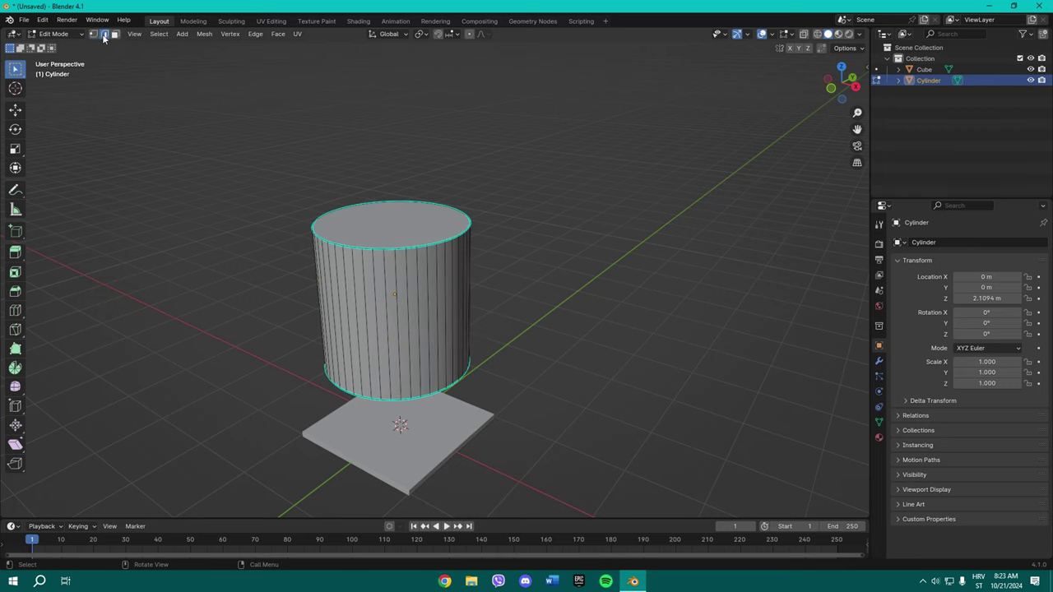
pyautogui.scroll(5, 301, 227)
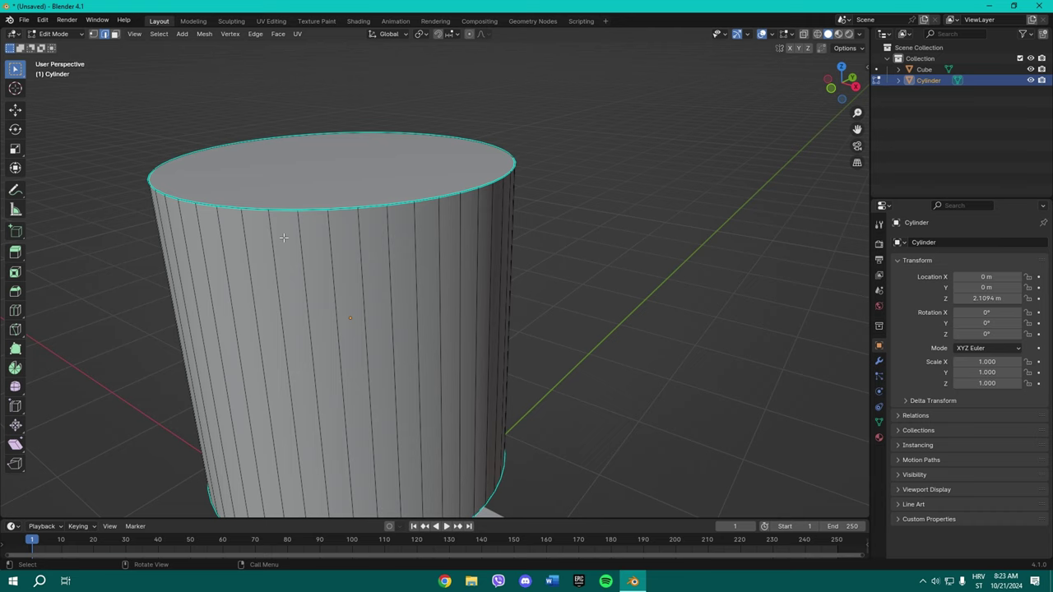
pyautogui.keyDown('alt'); pyautogui.click(310, 209); pyautogui.keyUp('alt')
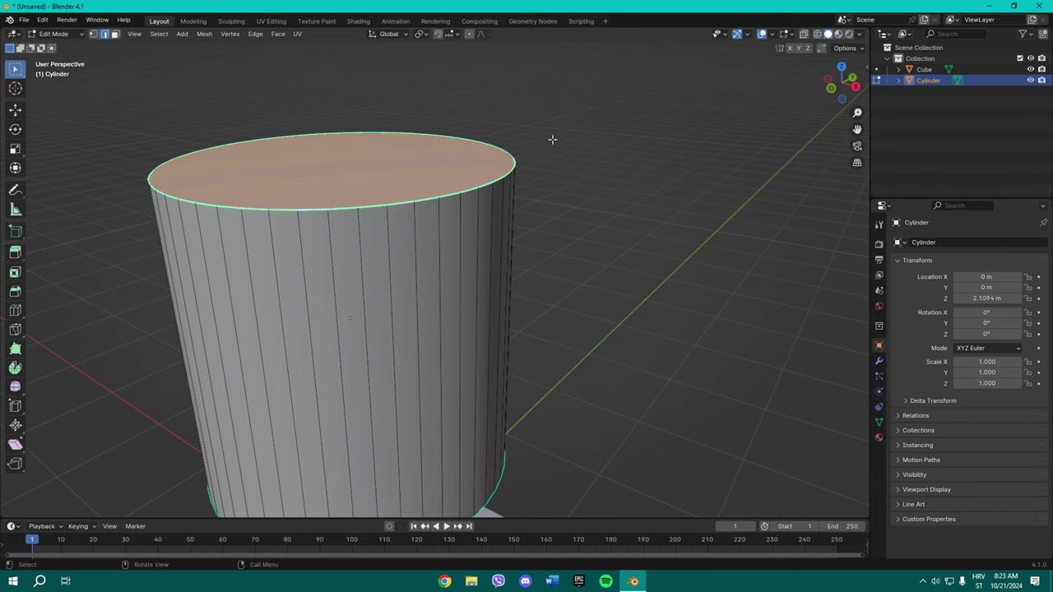
pyautogui.scroll(-5, 456, 212)
pyautogui.moveTo(449, 264); pyautogui.dragTo(379, 270, button='middle')
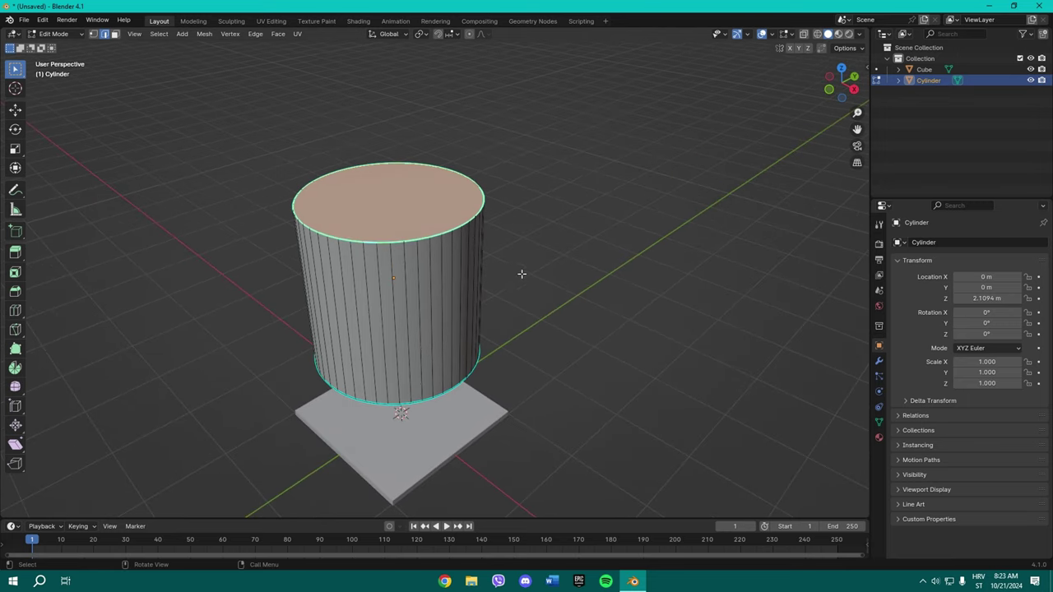
pyautogui.press('s')
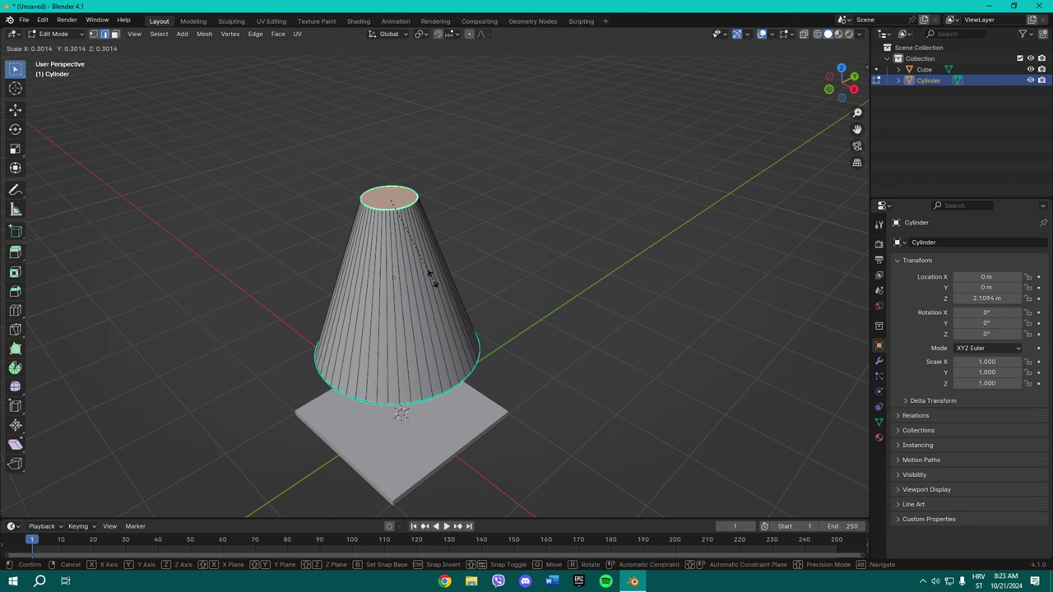
pyautogui.click(386, 251)
pyautogui.press('s')
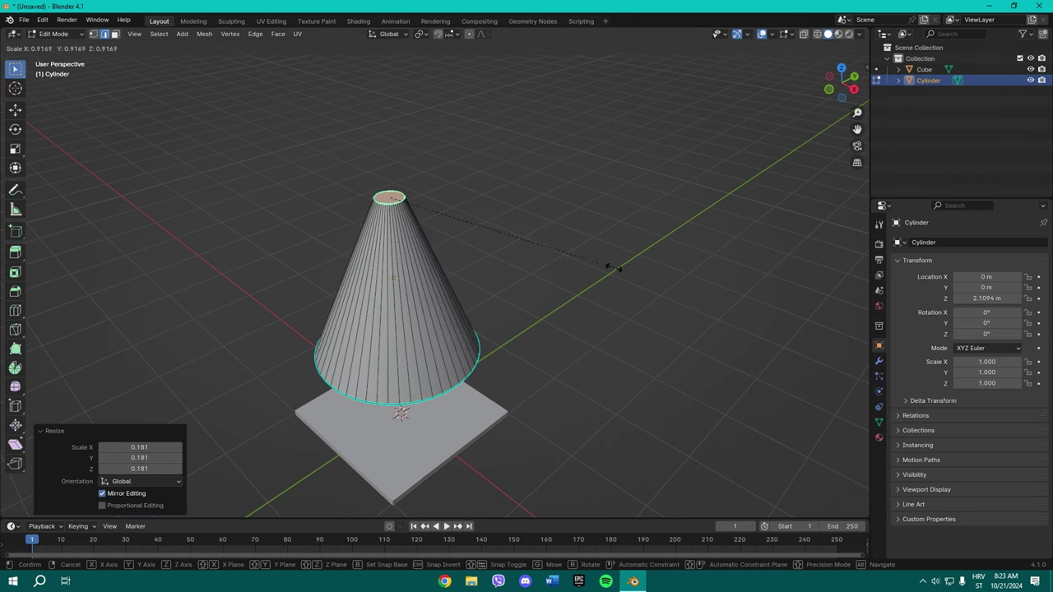
pyautogui.click(585, 263)
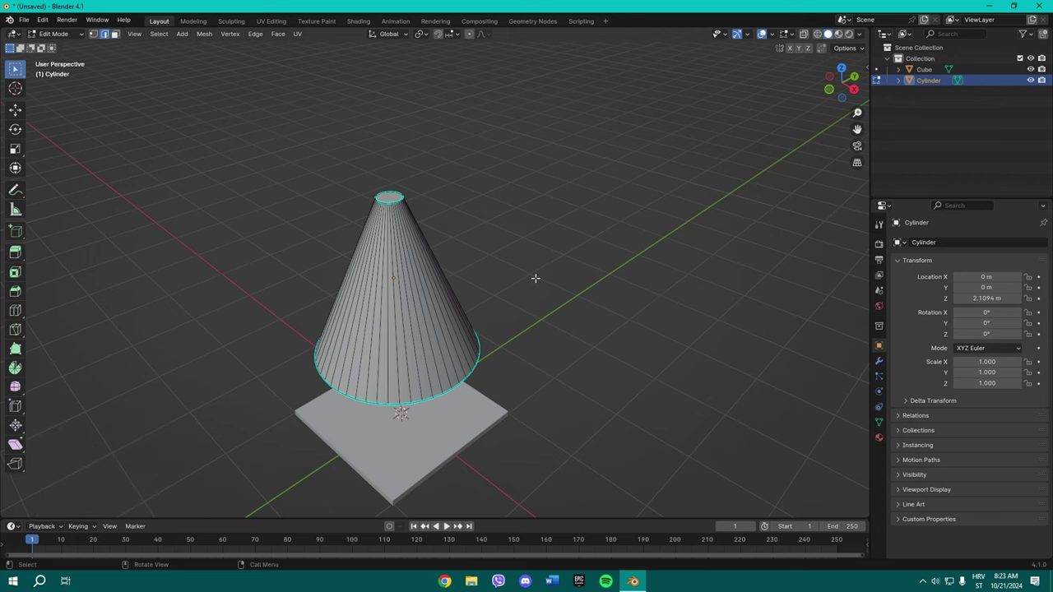
pyautogui.moveTo(519, 292); pyautogui.dragTo(449, 252, button='middle')
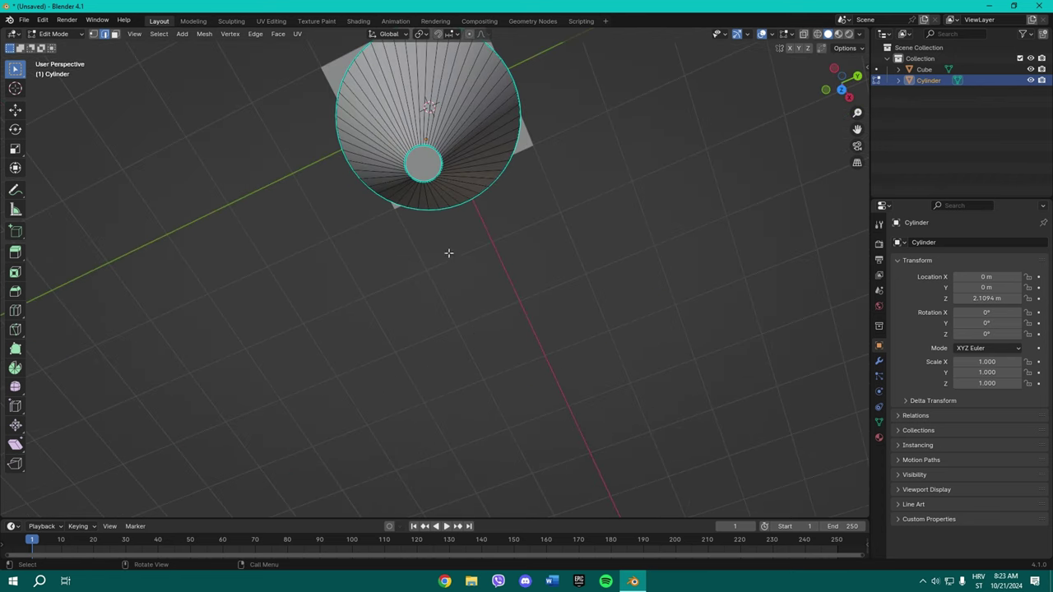
# Delete the small top cap face so the cone tip is open.
pyautogui.click(115, 34)
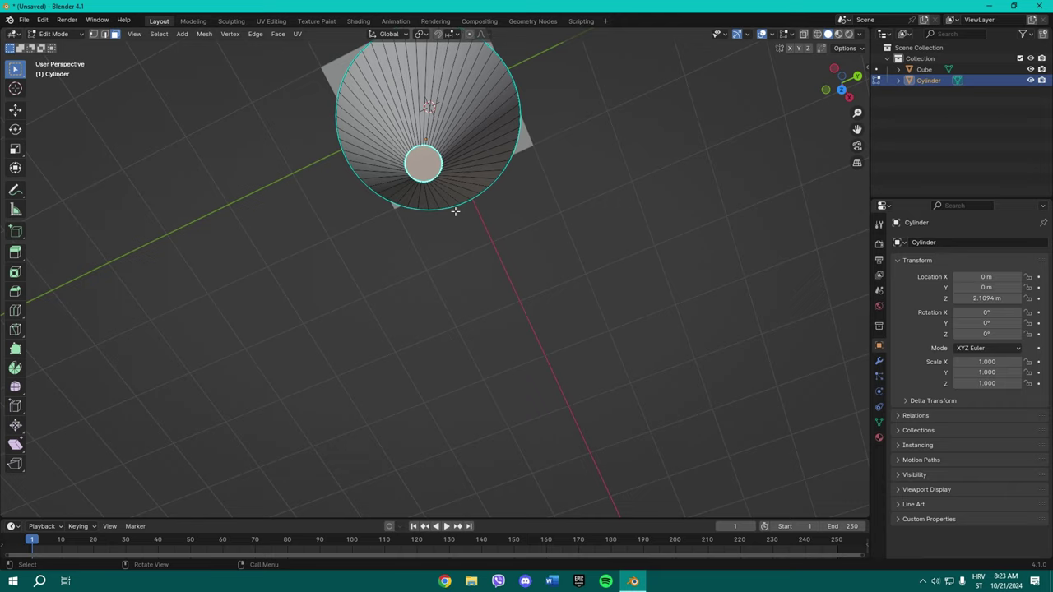
pyautogui.moveTo(455, 212); pyautogui.dragTo(465, 290, button='middle')
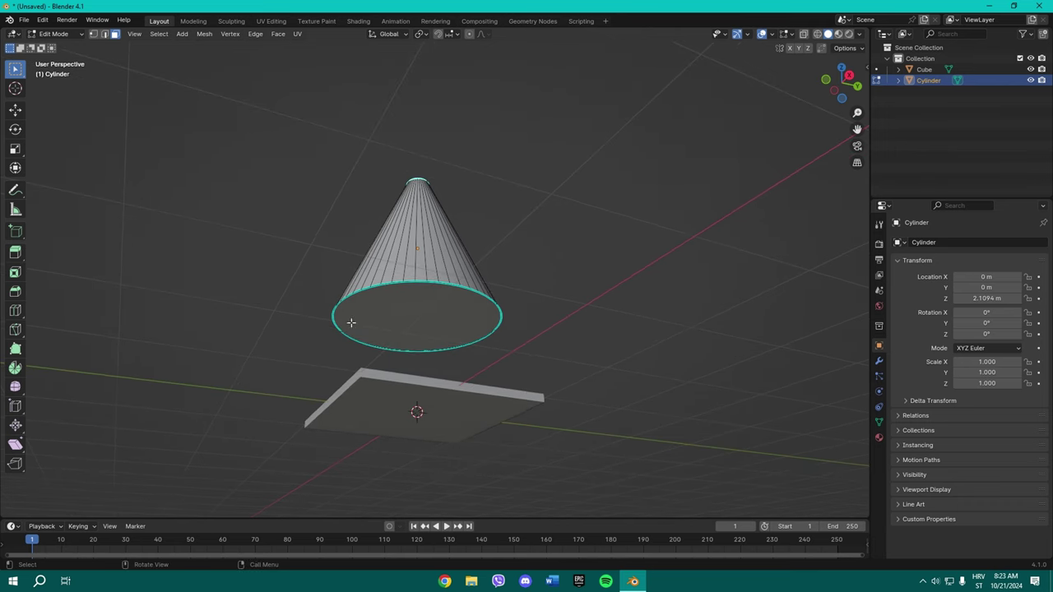
pyautogui.moveTo(543, 274); pyautogui.dragTo(510, 347, button='middle')
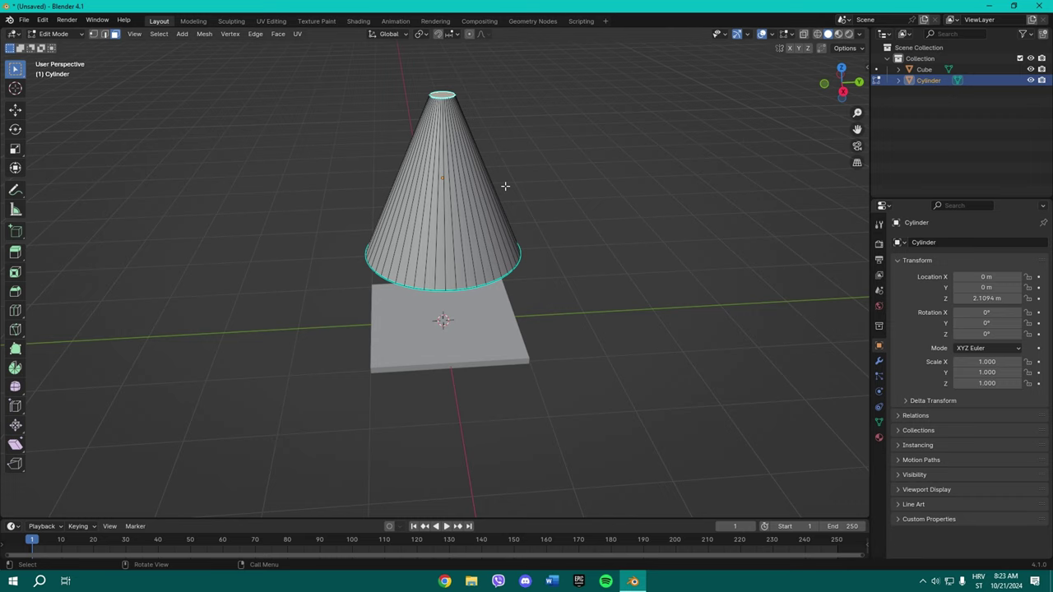
pyautogui.press('x')
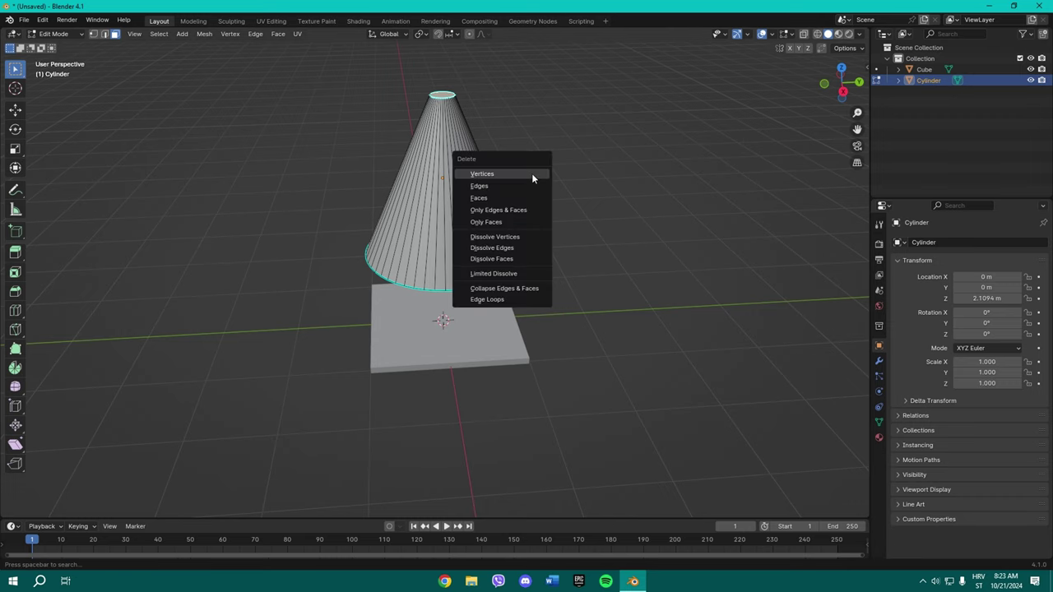
pyautogui.click(488, 198)
pyautogui.moveTo(488, 201); pyautogui.dragTo(554, 158, button='middle')
pyautogui.press('Tab')
pyautogui.press('Tab')
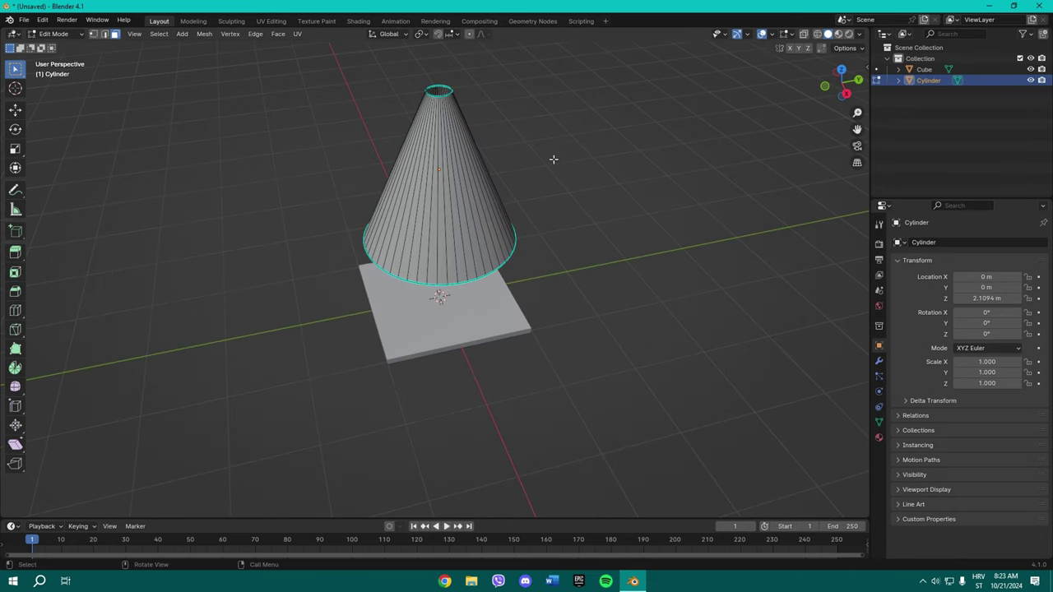
# Add two loop cuts around the cone, one near the tip and one lower down.
pyautogui.moveTo(518, 228); pyautogui.dragTo(566, 172, button='middle')
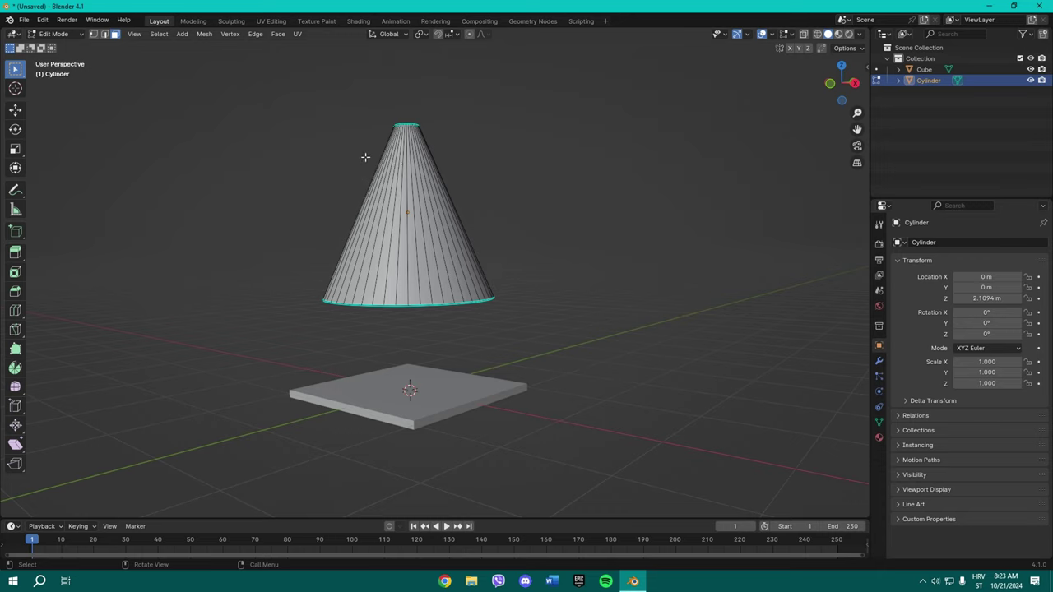
pyautogui.hotkey('ctrl', 'r')
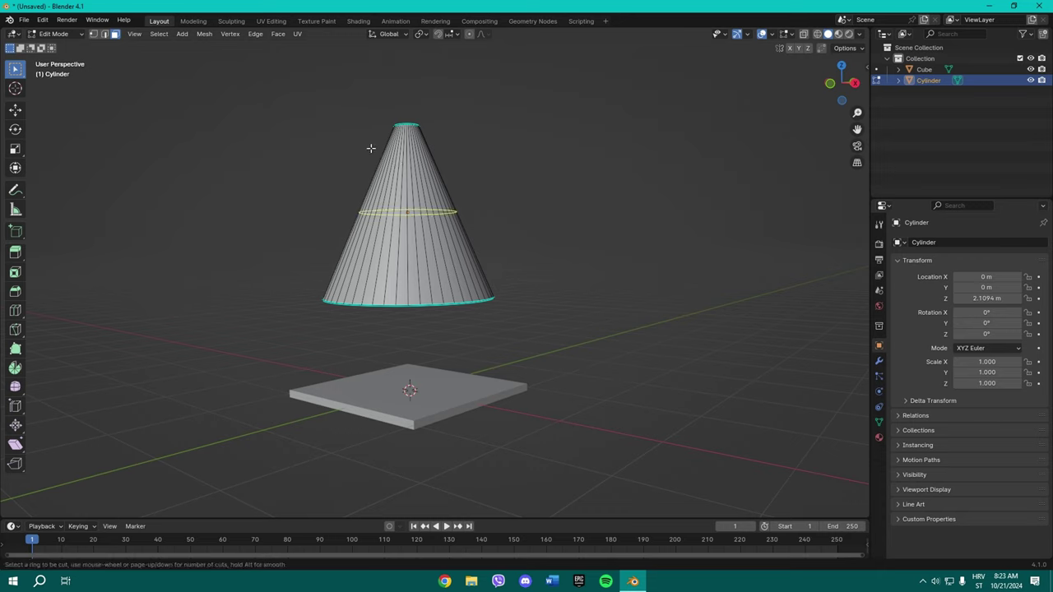
pyautogui.click(370, 148)
pyautogui.click(375, 108)
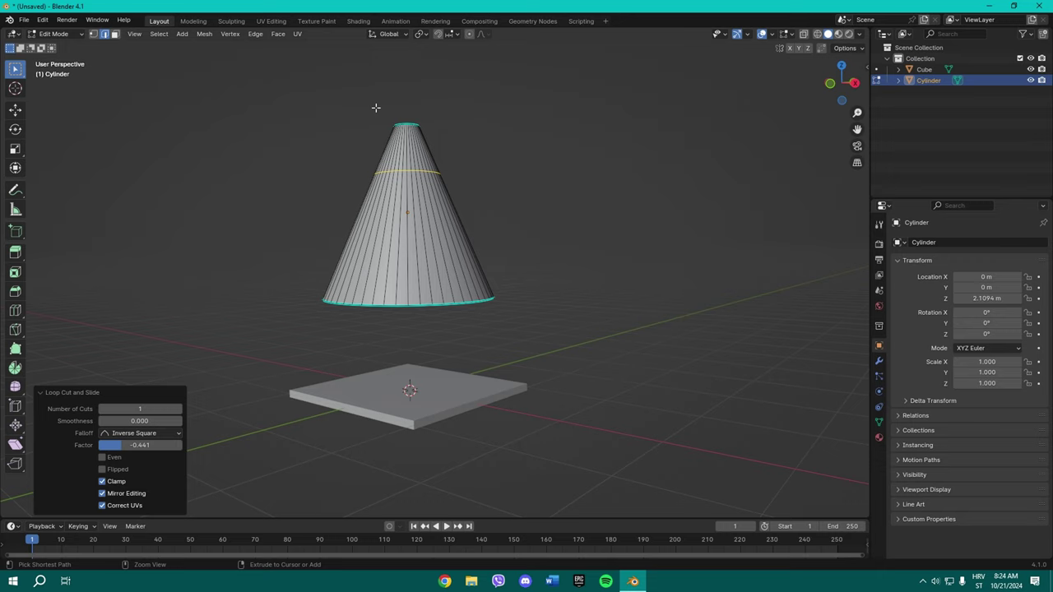
pyautogui.hotkey('ctrl', 'r')
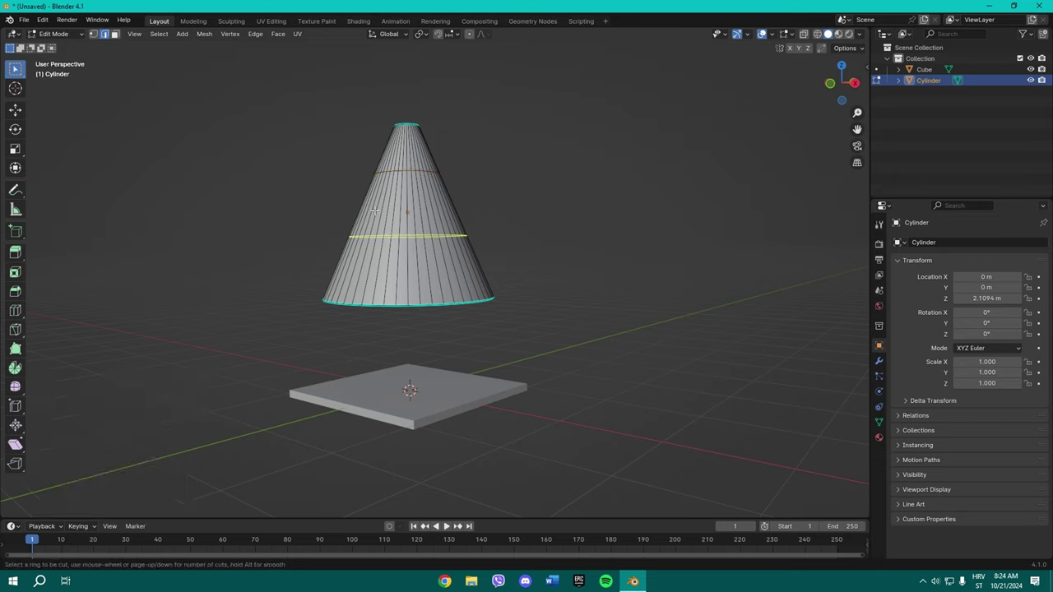
pyautogui.click(375, 210)
pyautogui.rightClick(362, 207)
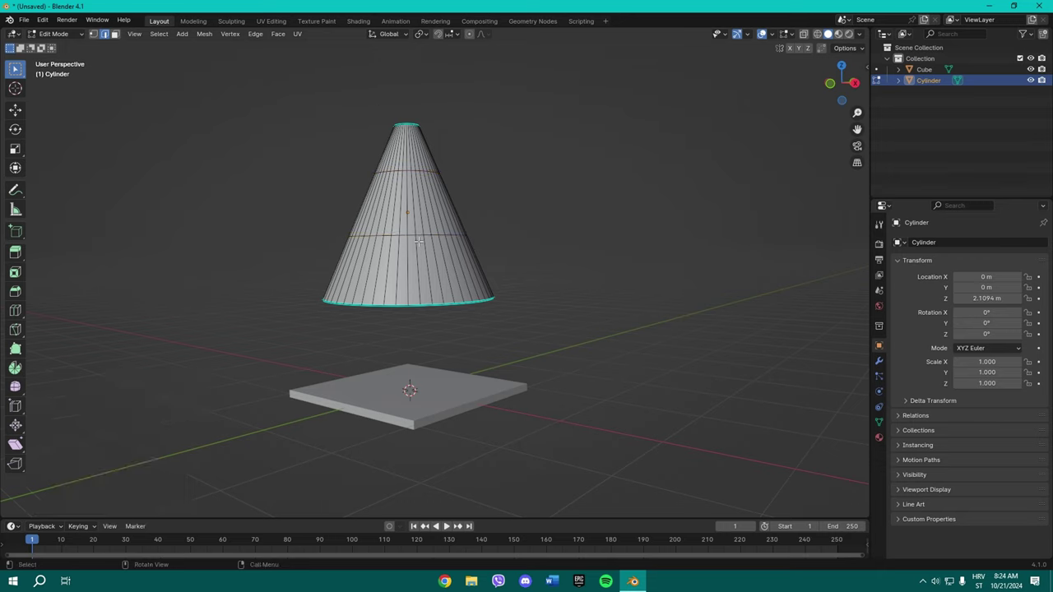
# Switch the viewport to Material Preview shading and zoom in on the cone.
pyautogui.moveTo(593, 241)
pyautogui.mouseDown(button='middle')
pyautogui.moveTo(536, 264)
pyautogui.moveTo(452, 254)
pyautogui.moveTo(594, 256)
pyautogui.mouseUp(button='middle')
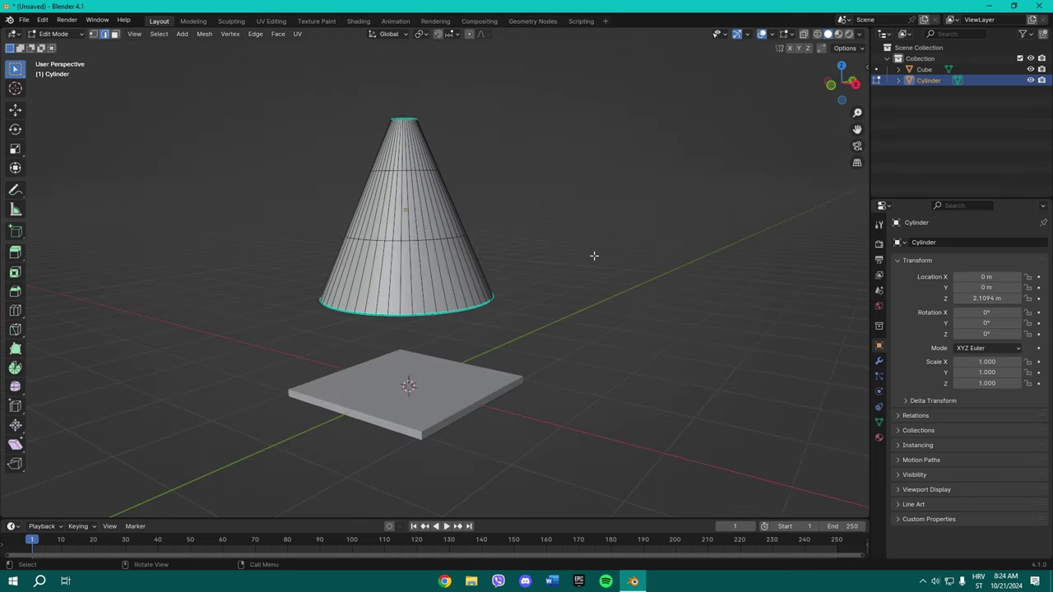
pyautogui.click(838, 34)
pyautogui.moveTo(544, 179); pyautogui.dragTo(518, 198, button='middle')
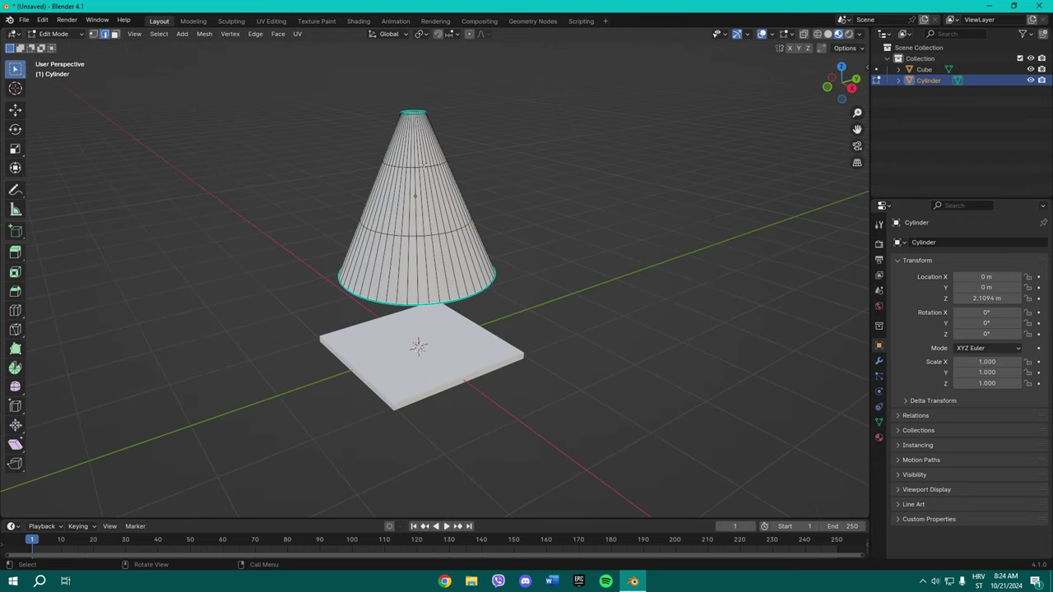
pyautogui.scroll(5, 422, 165)
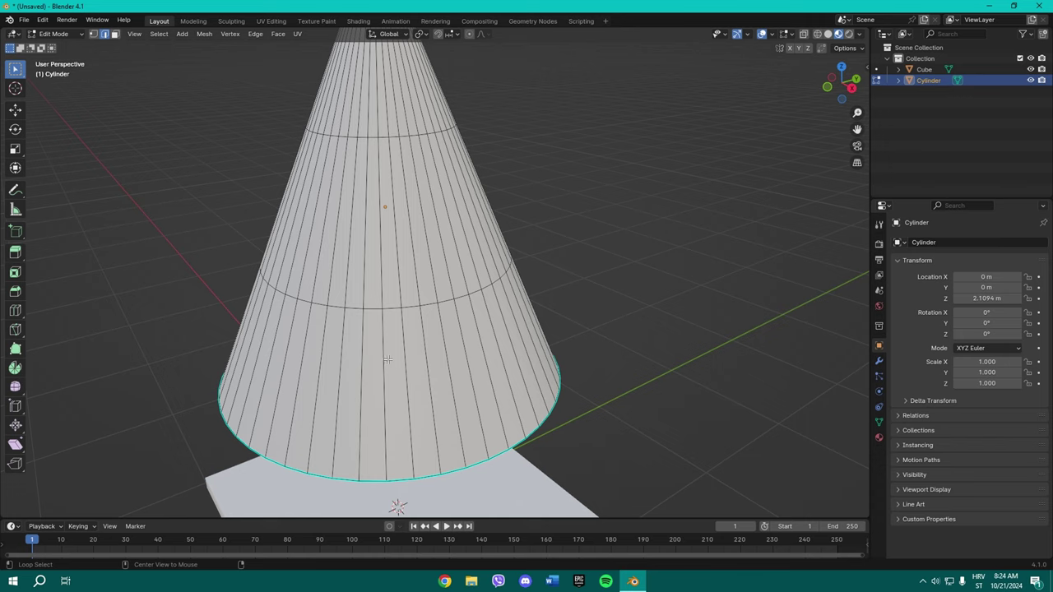
# Select the cone's lower band of faces and assign it a new Material.001.
pyautogui.click(114, 35)
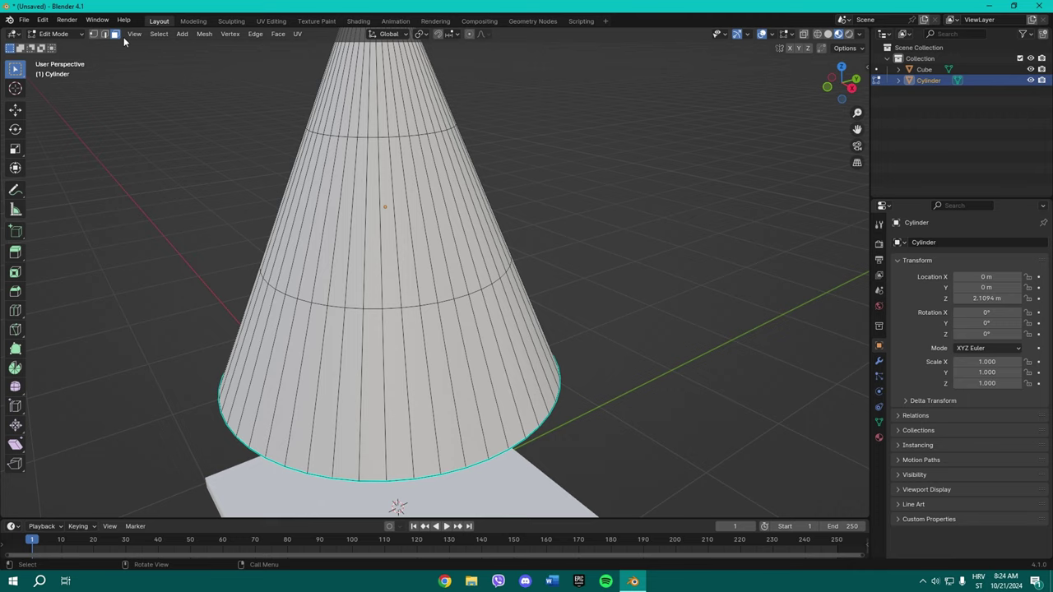
pyautogui.keyDown('alt'); pyautogui.click(407, 376); pyautogui.keyUp('alt')
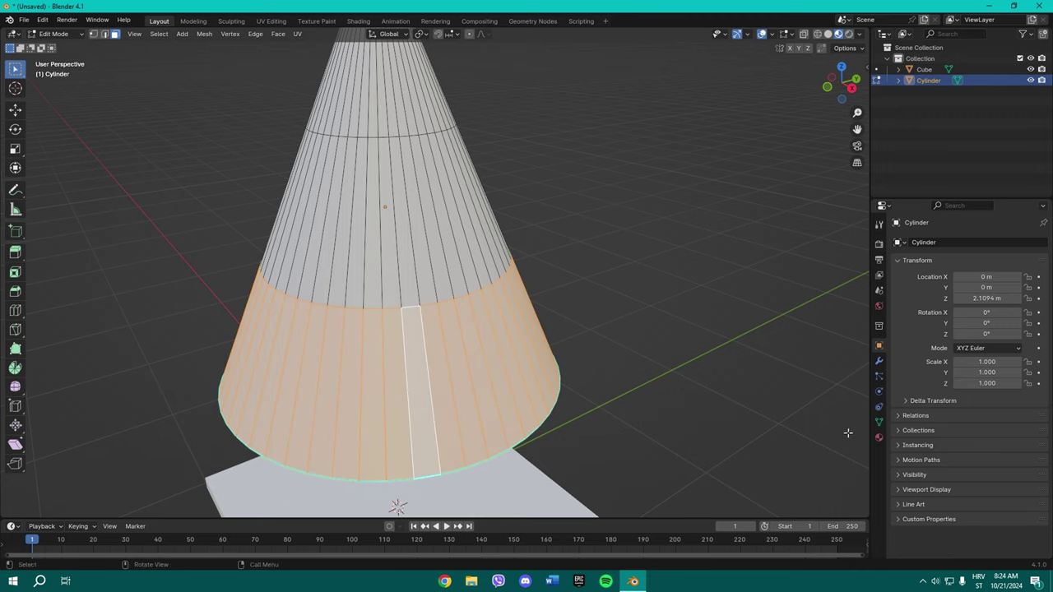
pyautogui.click(879, 437)
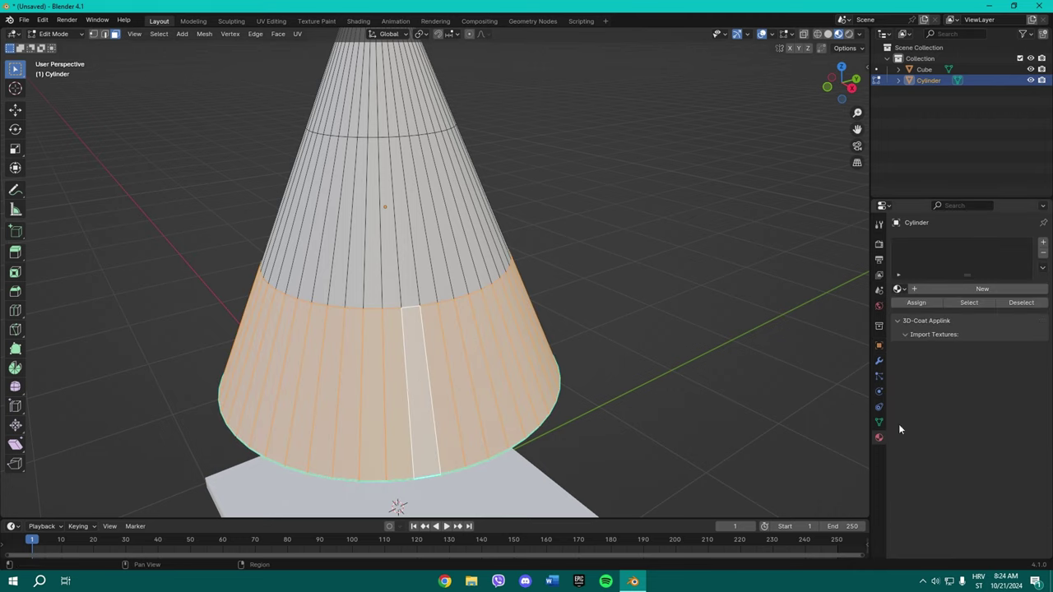
pyautogui.click(1043, 242)
pyautogui.click(1043, 242)
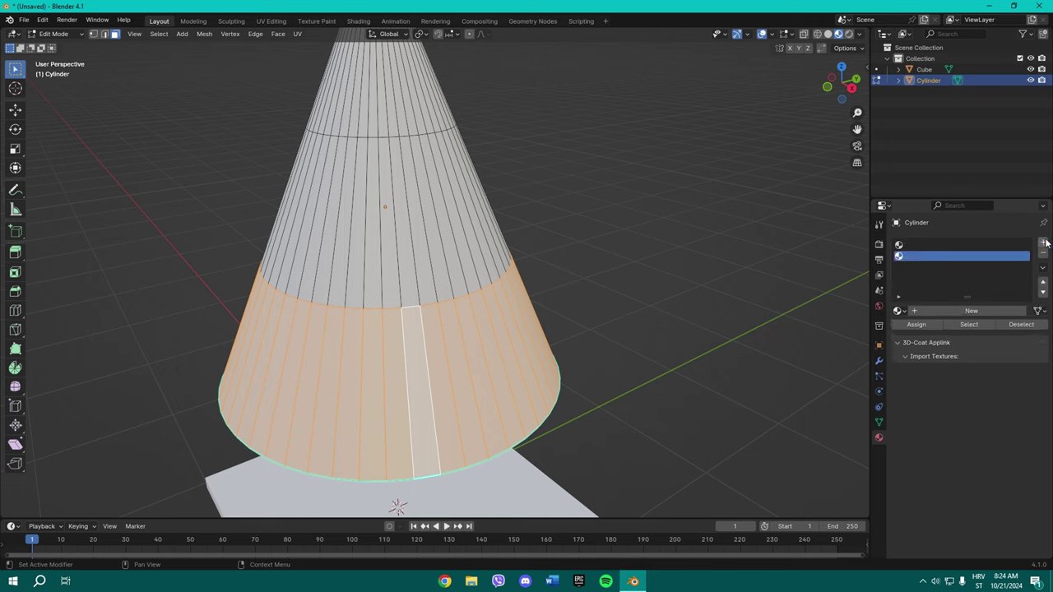
pyautogui.click(908, 326)
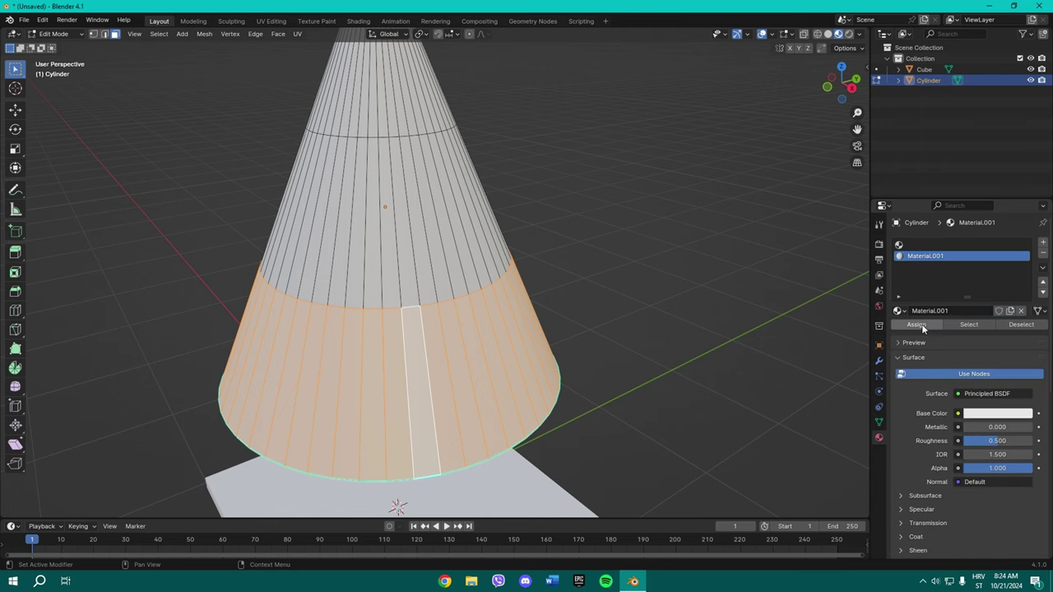
# Set Material.001's base colour to a slightly reddish orange and try a metallic look.
pyautogui.click(978, 418)
pyautogui.moveTo(966, 289); pyautogui.dragTo(947, 332)
pyautogui.click(583, 365)
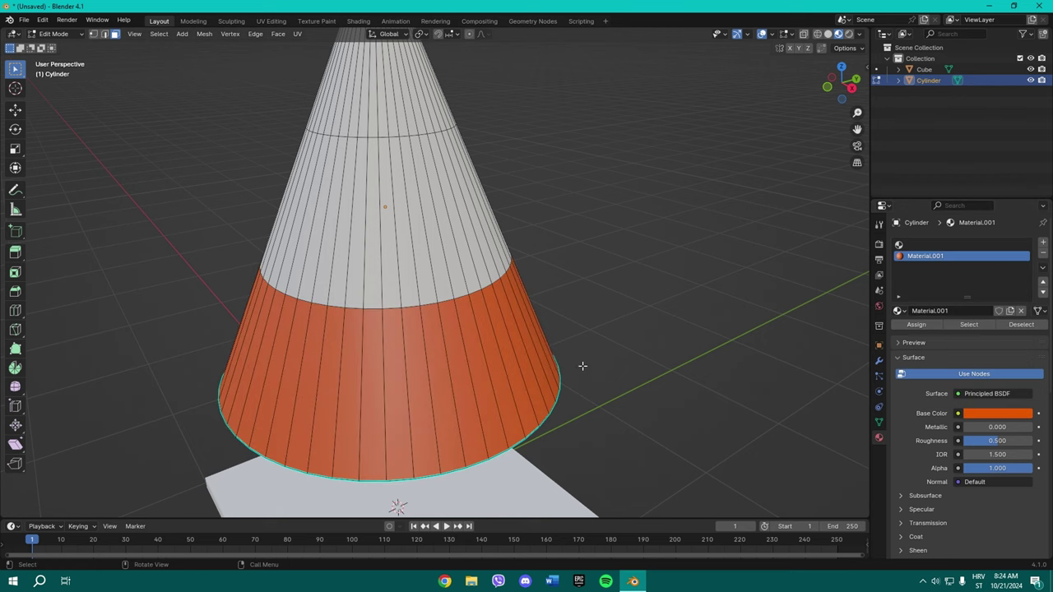
pyautogui.press('Tab')
pyautogui.click(974, 400)
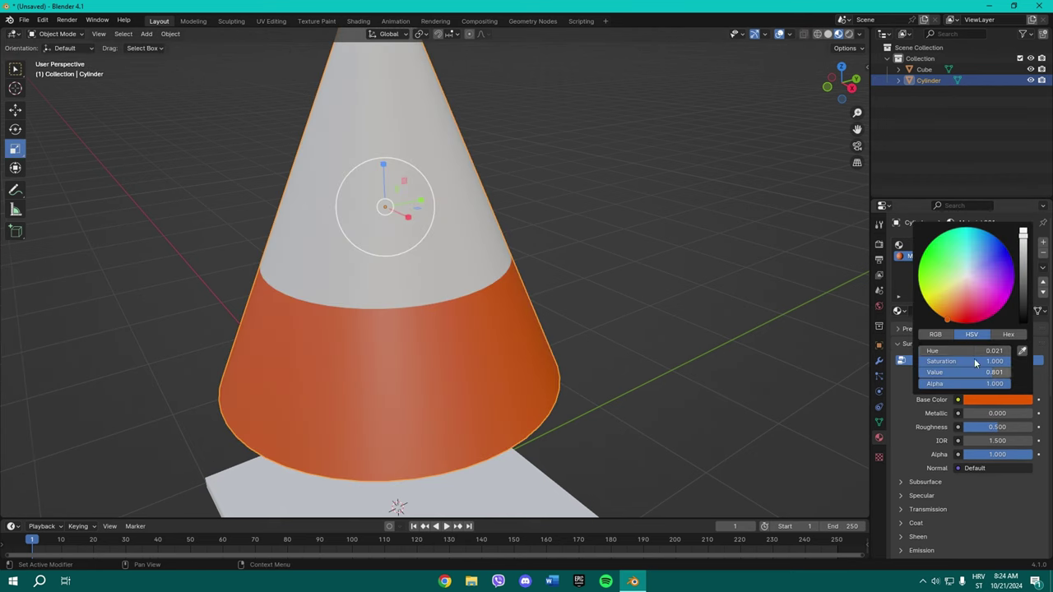
pyautogui.moveTo(960, 323); pyautogui.dragTo(947, 319)
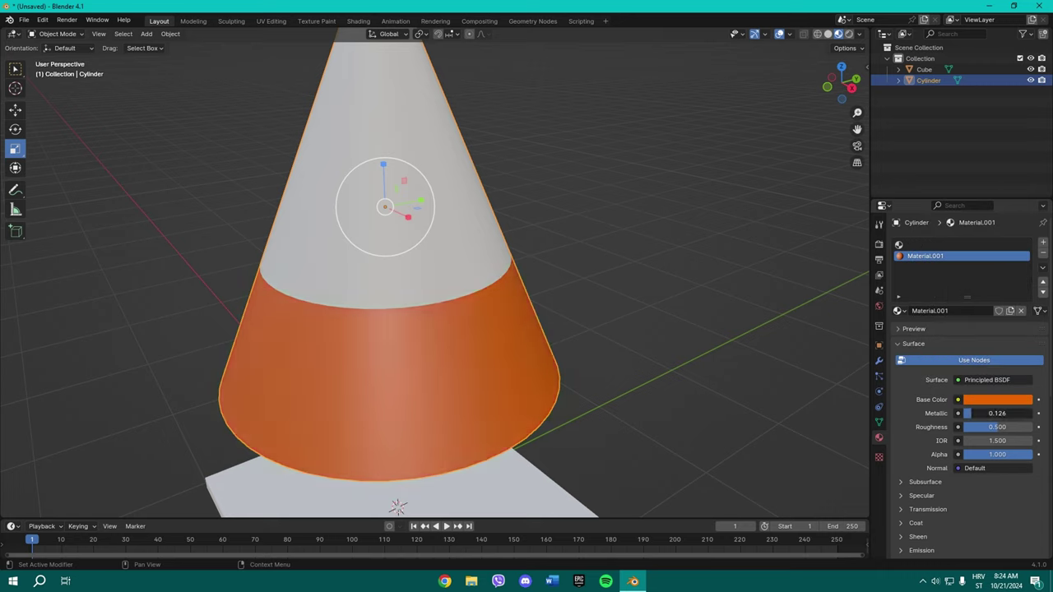
pyautogui.moveTo(987, 413); pyautogui.dragTo(946, 413)
# Select the ring of faces near the cone's tip and create a new Material.002 slot.
pyautogui.press('Tab')
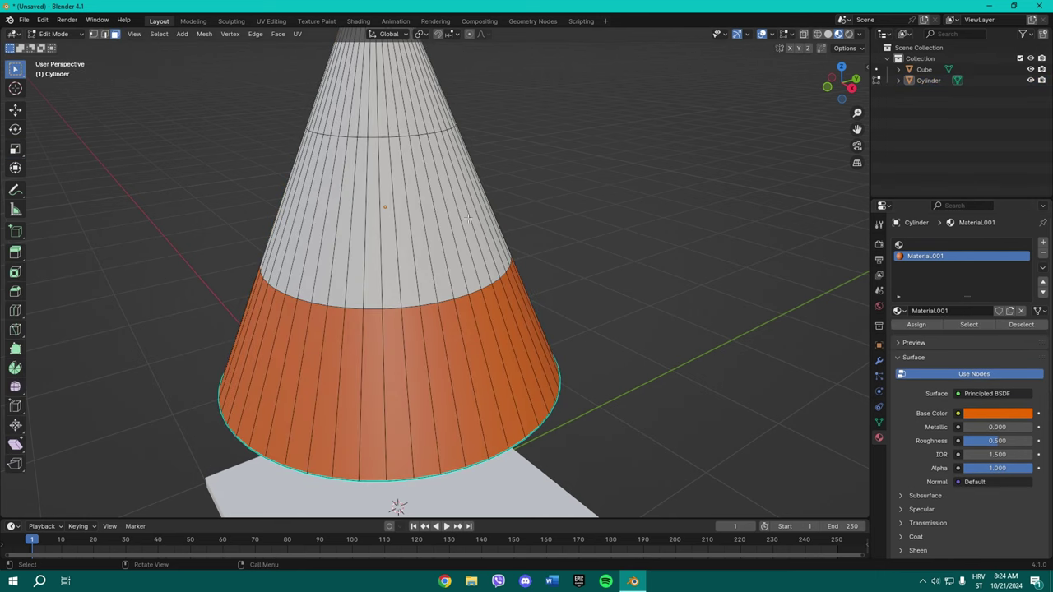
pyautogui.scroll(-3, 419, 107)
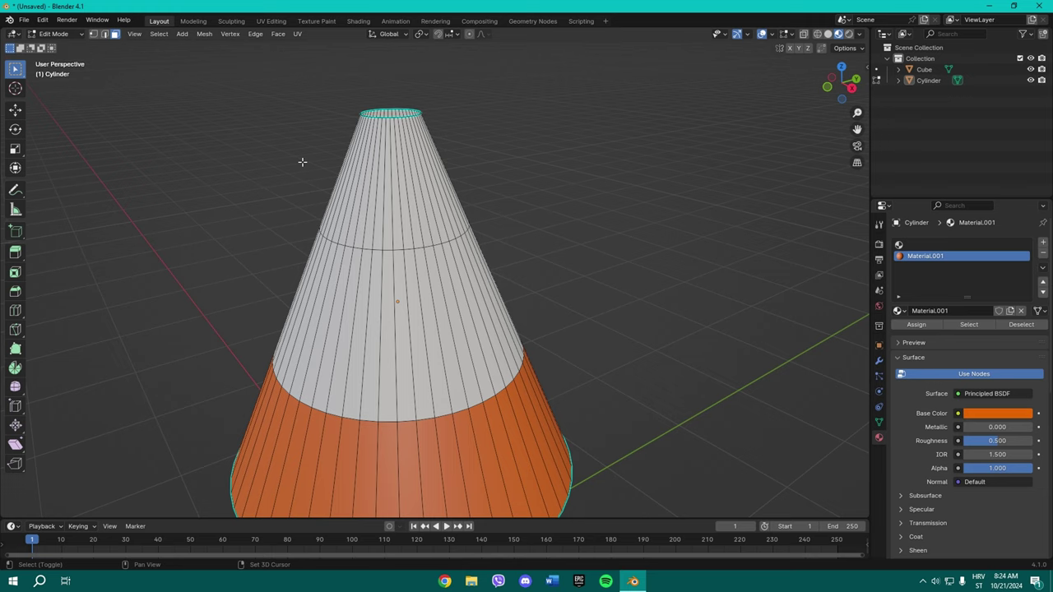
pyautogui.moveTo(293, 160); pyautogui.dragTo(611, 199)
pyautogui.keyDown('alt'); pyautogui.click(377, 204); pyautogui.keyUp('alt')
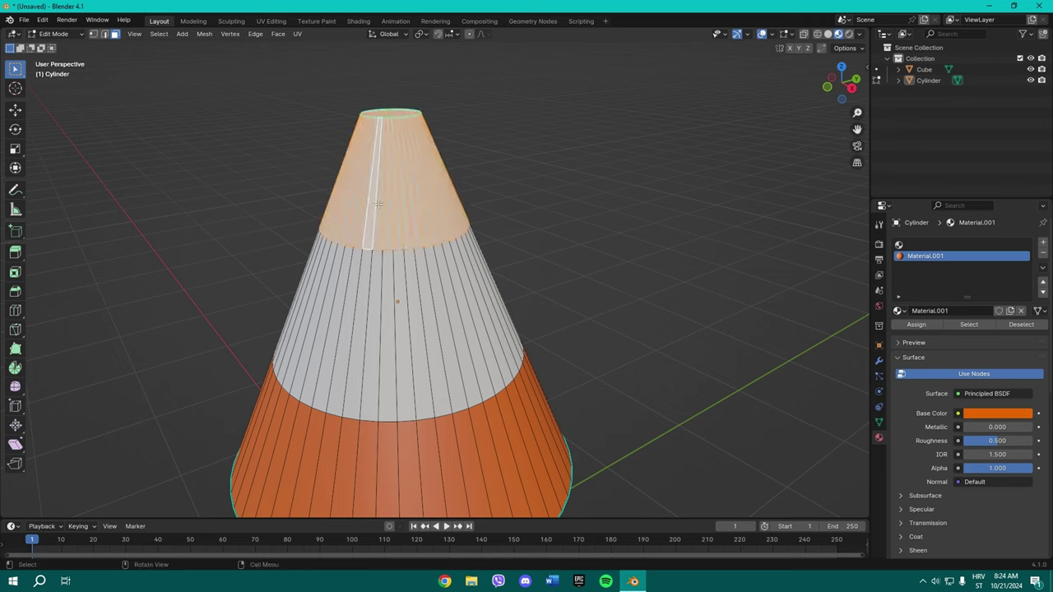
pyautogui.click(1044, 243)
pyautogui.click(946, 311)
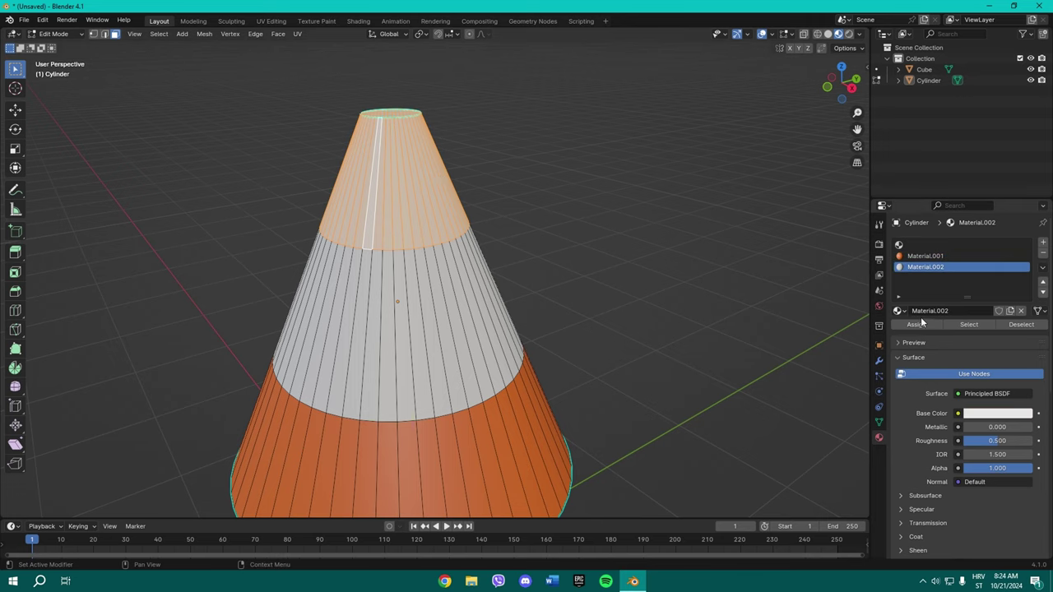
# Make the tip band's Material.002 orange with a hue of 0.027.
pyautogui.click(937, 256)
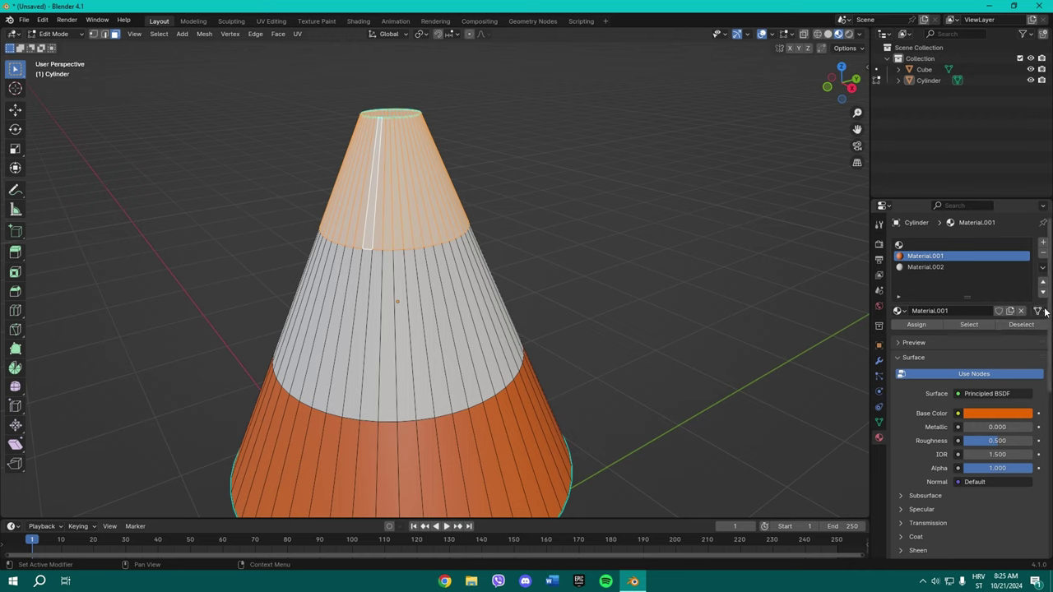
pyautogui.click(1008, 413)
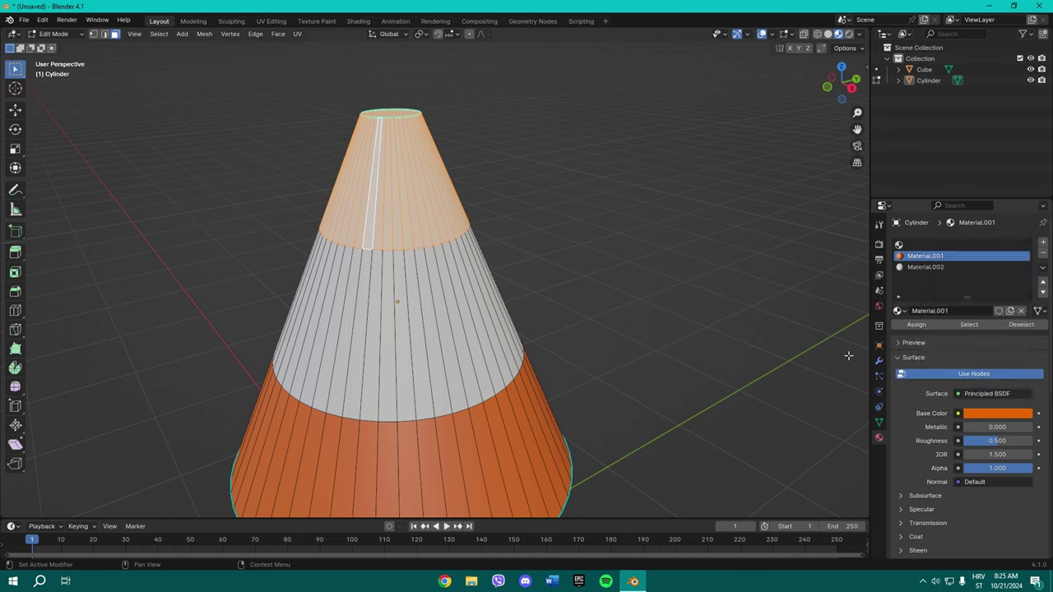
pyautogui.click(926, 267)
pyautogui.click(997, 413)
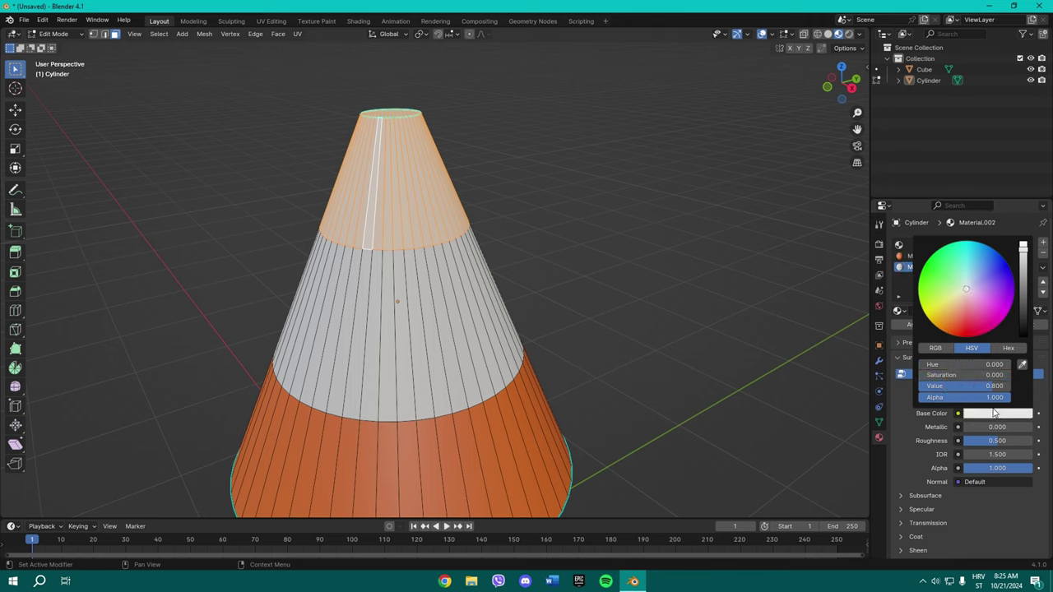
pyautogui.moveTo(958, 301); pyautogui.dragTo(937, 327)
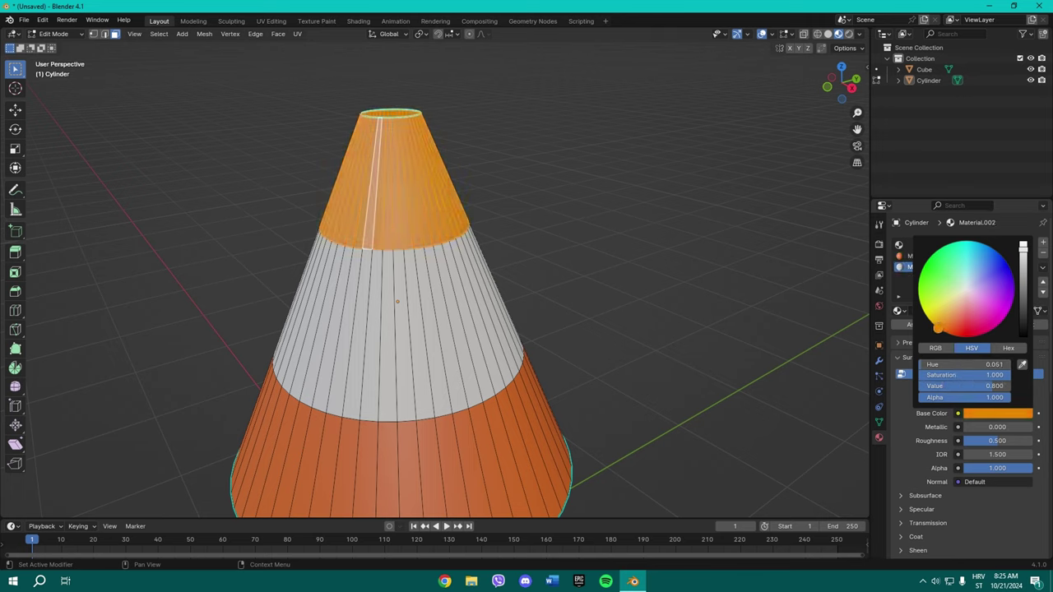
pyautogui.click(971, 364)
pyautogui.write('0')
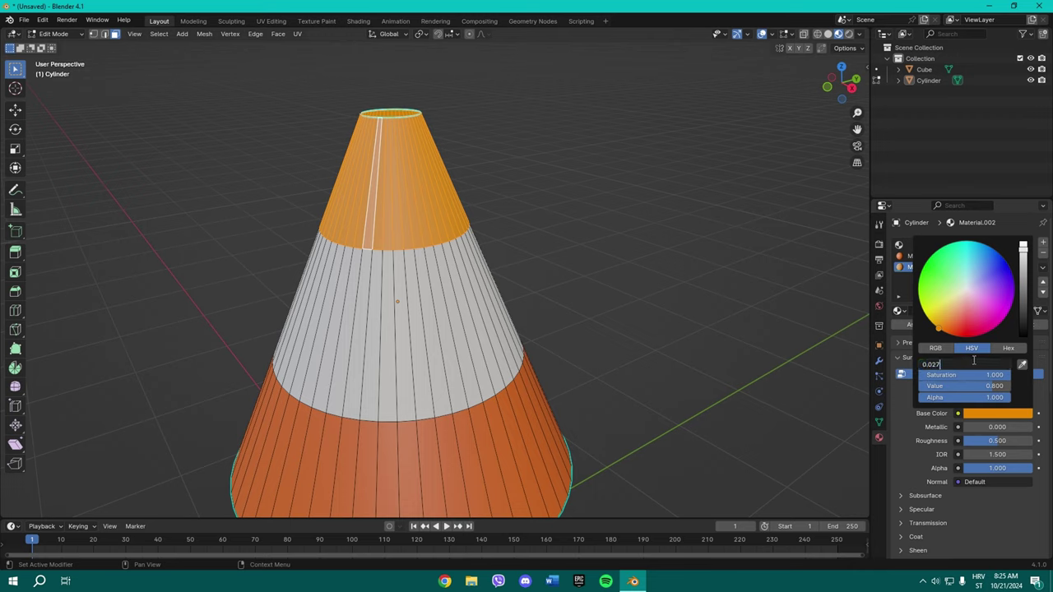
pyautogui.write('.027')
pyautogui.press('Return')
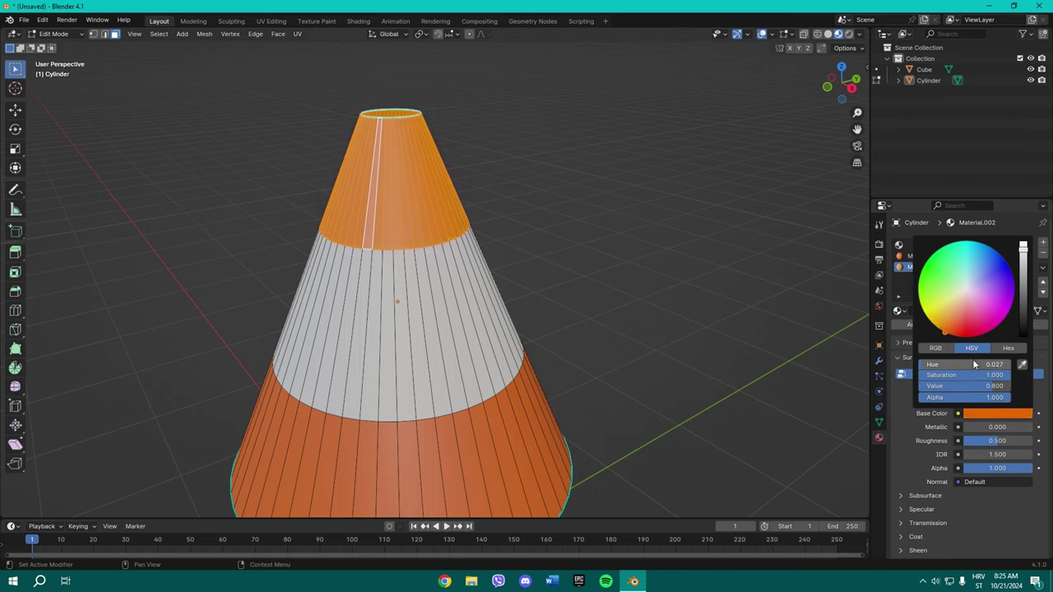
pyautogui.click(1010, 417)
pyautogui.press('Tab')
pyautogui.moveTo(604, 250); pyautogui.dragTo(489, 388, button='middle')
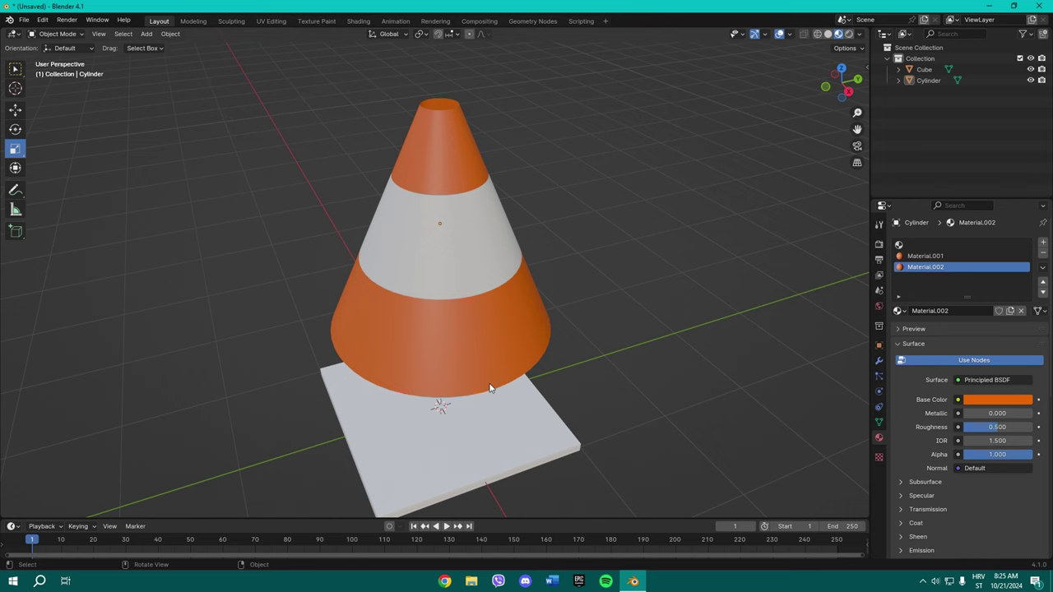
# Scale the cone down to 0.696 and lower it onto the square base.
pyautogui.click(498, 357)
pyautogui.press('s')
pyautogui.click(639, 298)
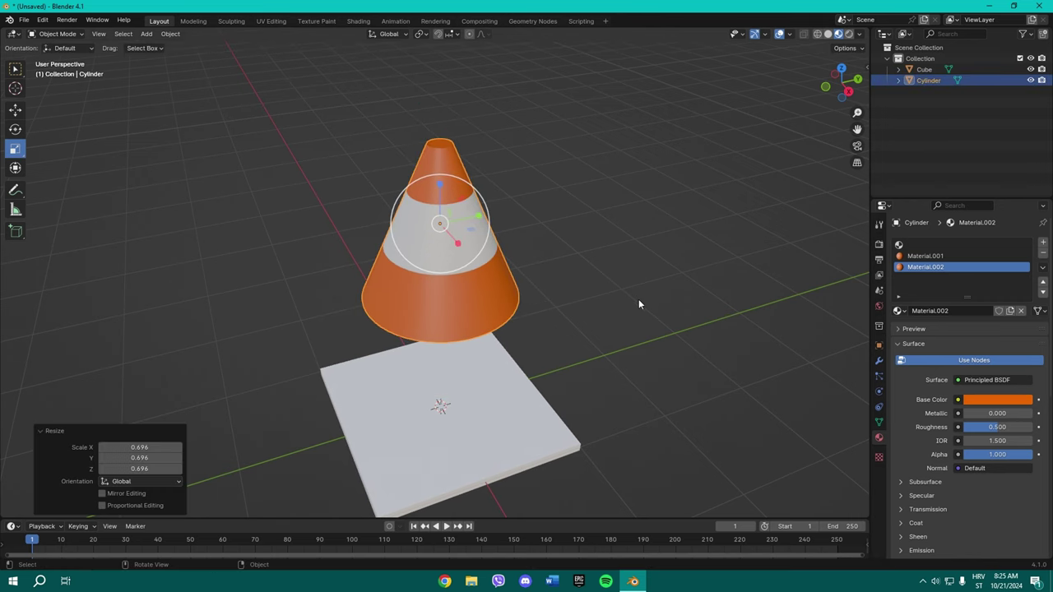
pyautogui.press('g')
pyautogui.press('z')
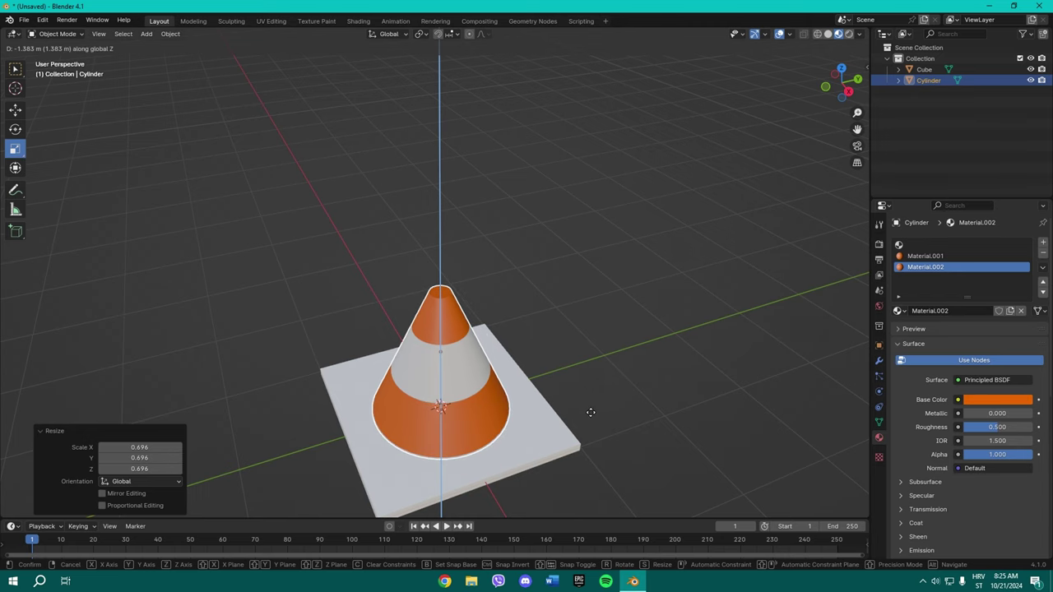
pyautogui.click(592, 414)
pyautogui.moveTo(592, 414); pyautogui.dragTo(520, 365, button='middle')
pyautogui.click(627, 407)
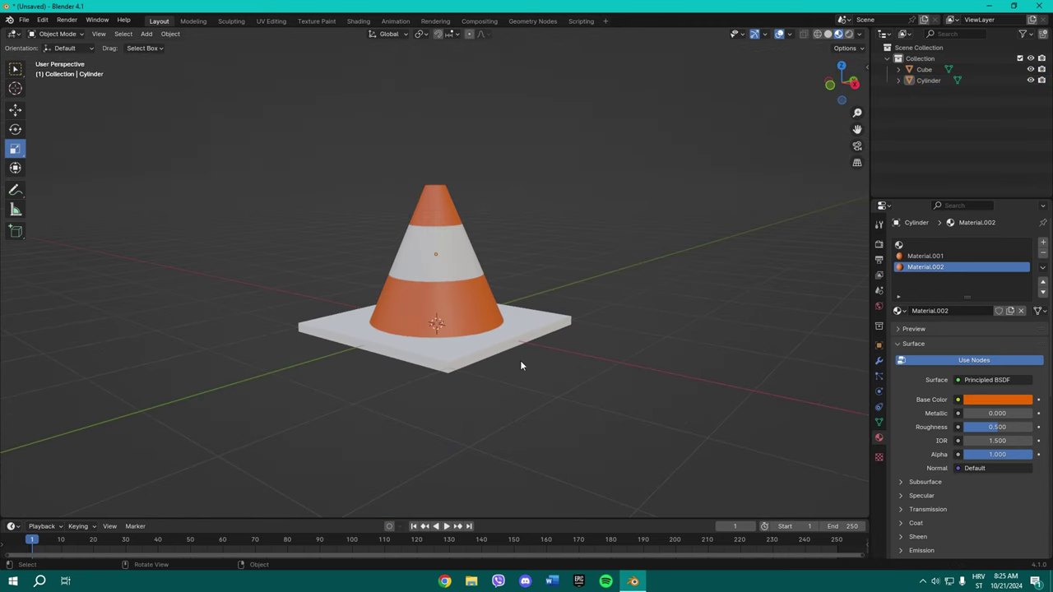
# Scale the base to 0.837 and flatten it further along Z by 0.556.
pyautogui.click(467, 362)
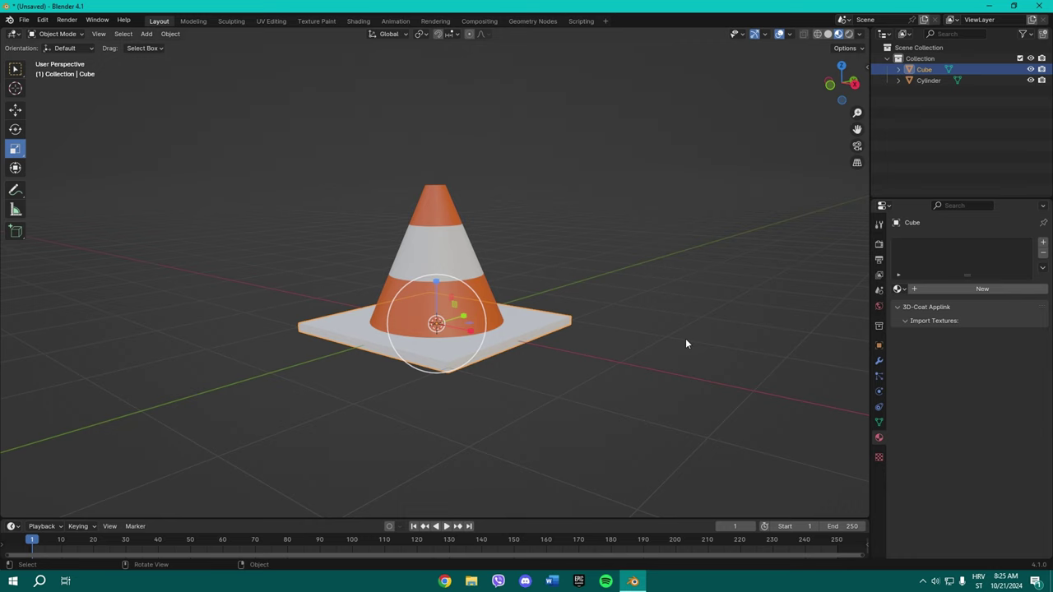
pyautogui.press('s')
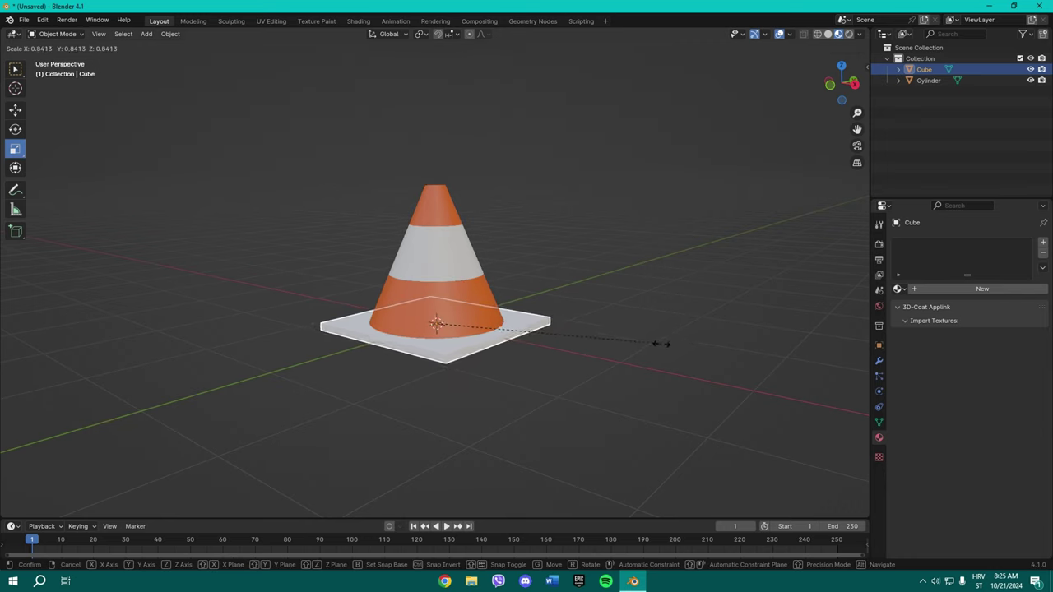
pyautogui.click(660, 343)
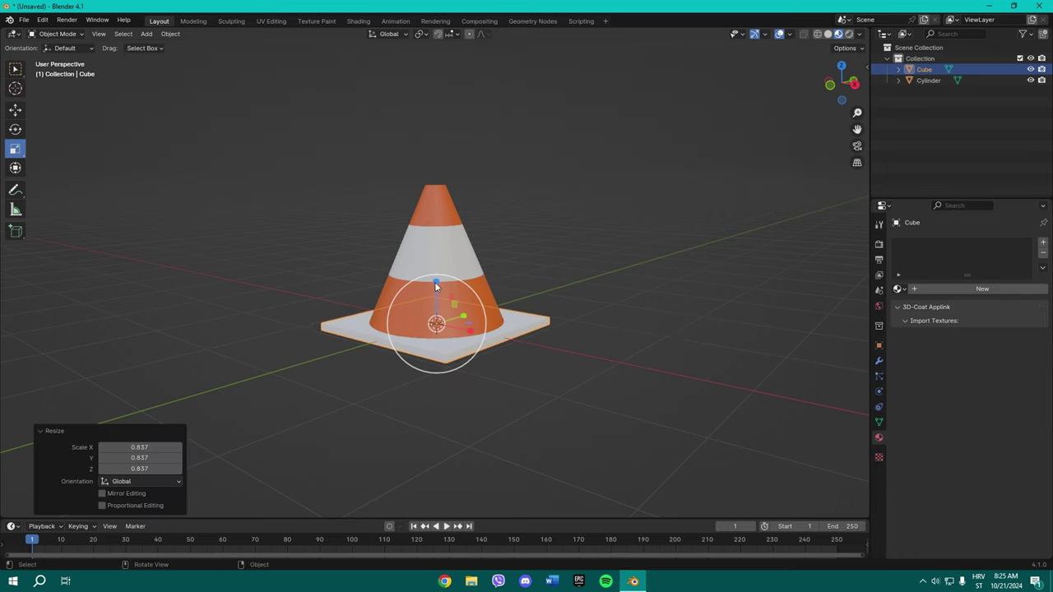
pyautogui.moveTo(435, 282); pyautogui.dragTo(435, 301)
pyautogui.press('g')
pyautogui.press('z')
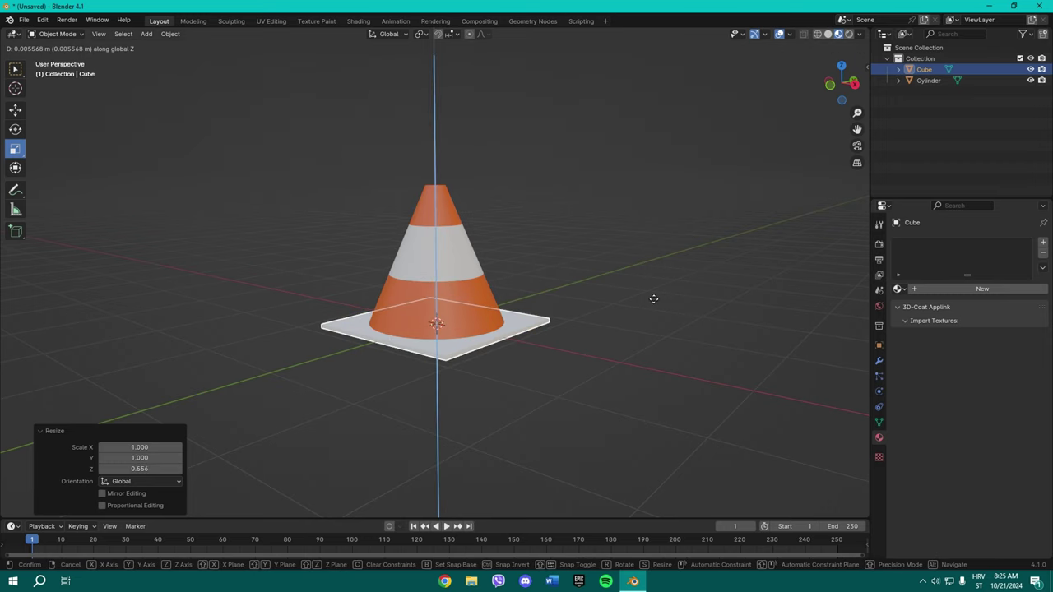
pyautogui.rightClick(651, 297)
pyautogui.click(634, 346)
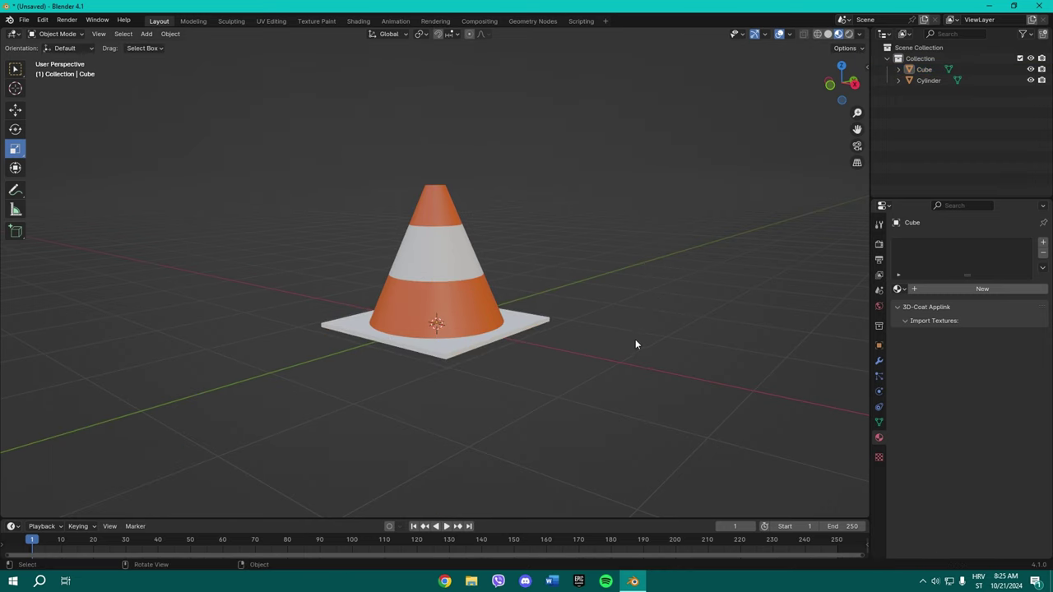
pyautogui.moveTo(634, 346); pyautogui.dragTo(643, 250, button='middle')
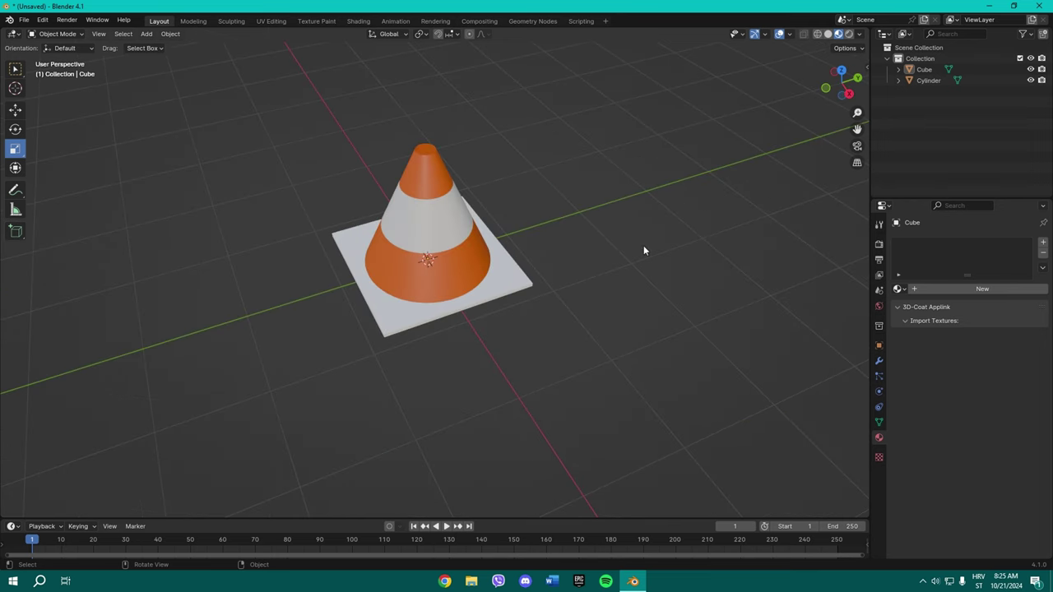
pyautogui.click(513, 284)
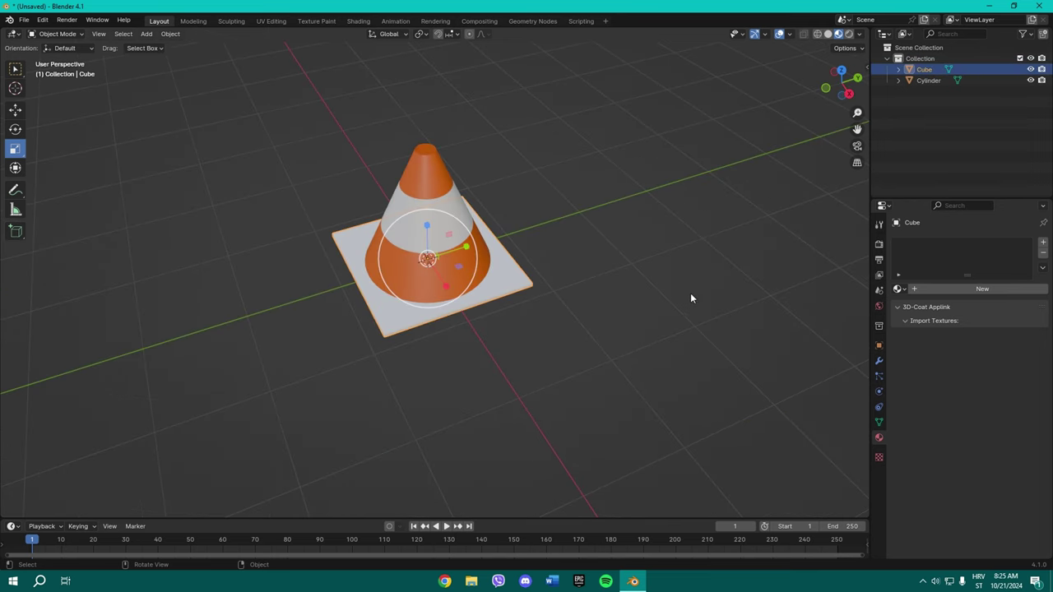
# Give the base a new orange Material.003 with hue 0.027.
pyautogui.click(936, 290)
pyautogui.click(975, 377)
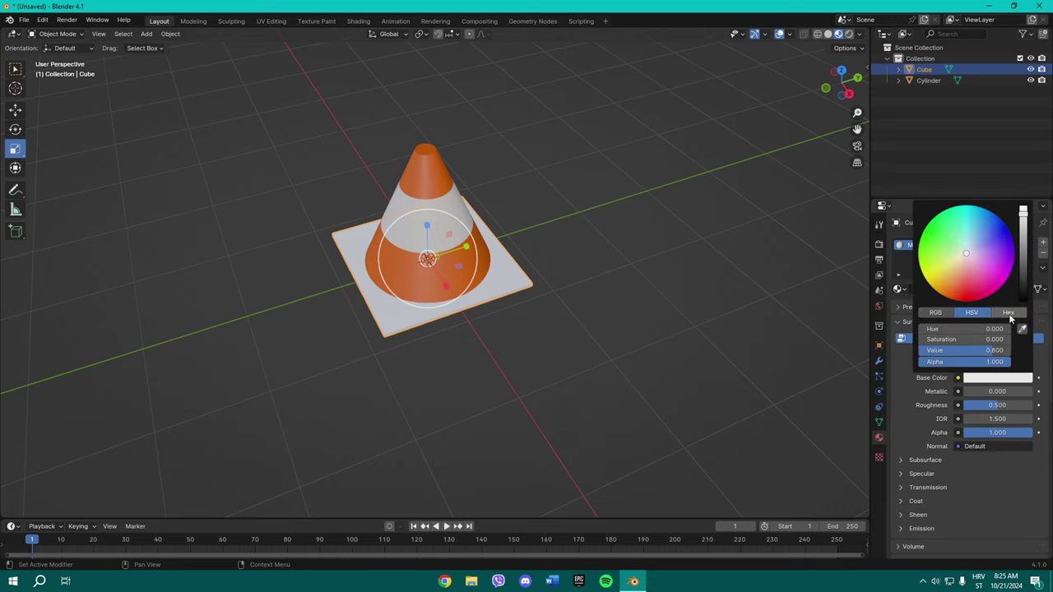
pyautogui.click(938, 292)
pyautogui.click(956, 328)
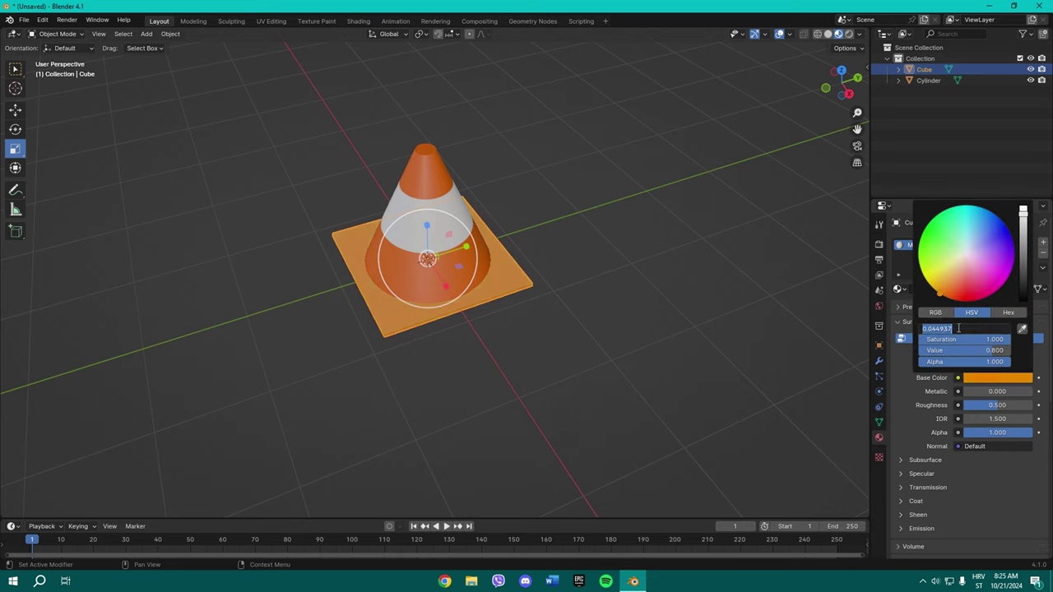
pyautogui.write('0.027')
pyautogui.press('Return')
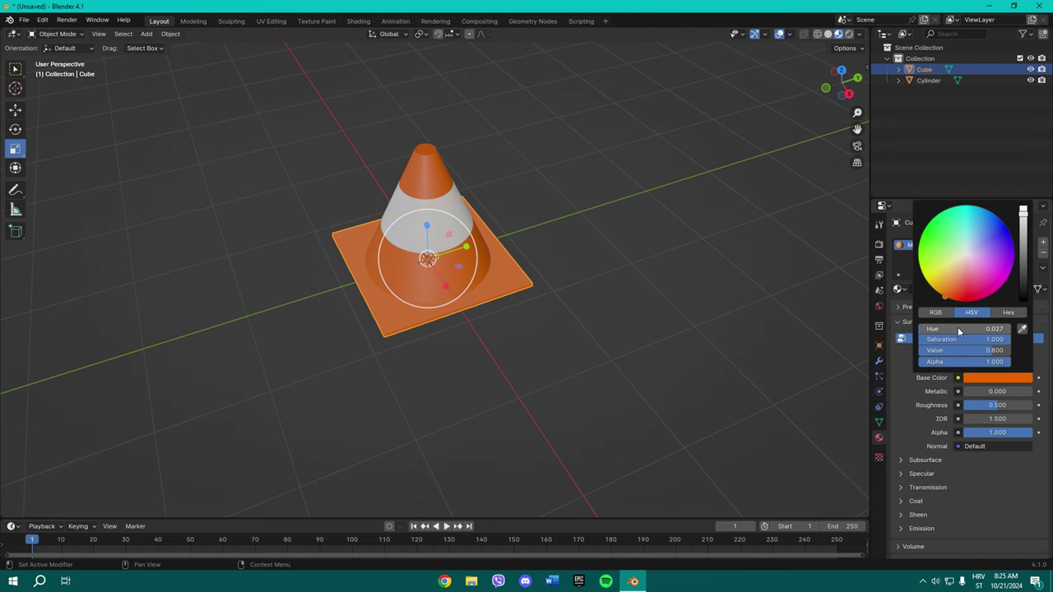
# Deselect the base and select the cone instead.
pyautogui.click(519, 375)
pyautogui.moveTo(520, 376); pyautogui.dragTo(462, 302, button='middle')
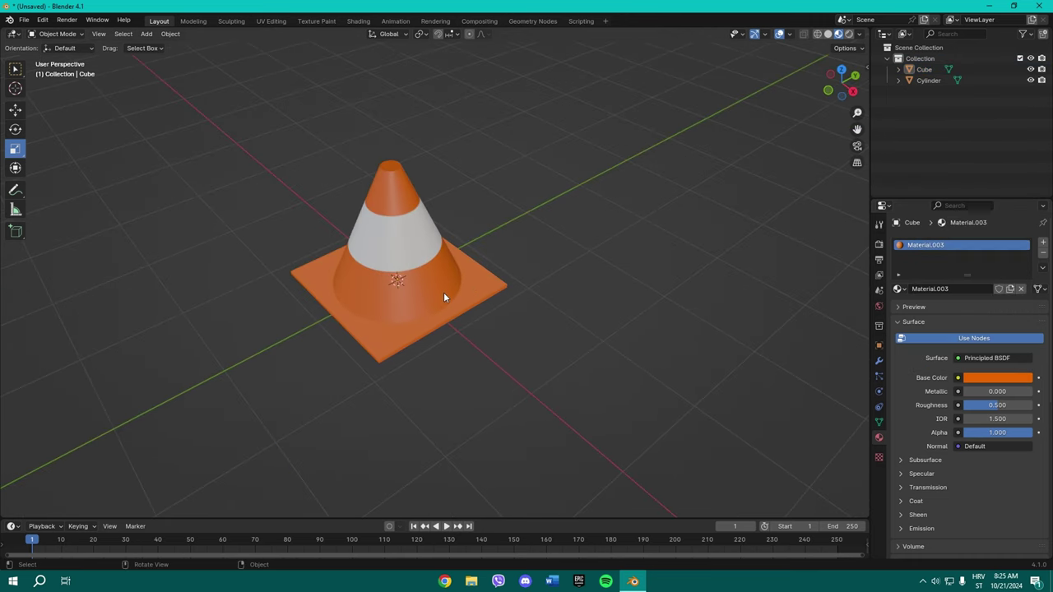
pyautogui.click(443, 293)
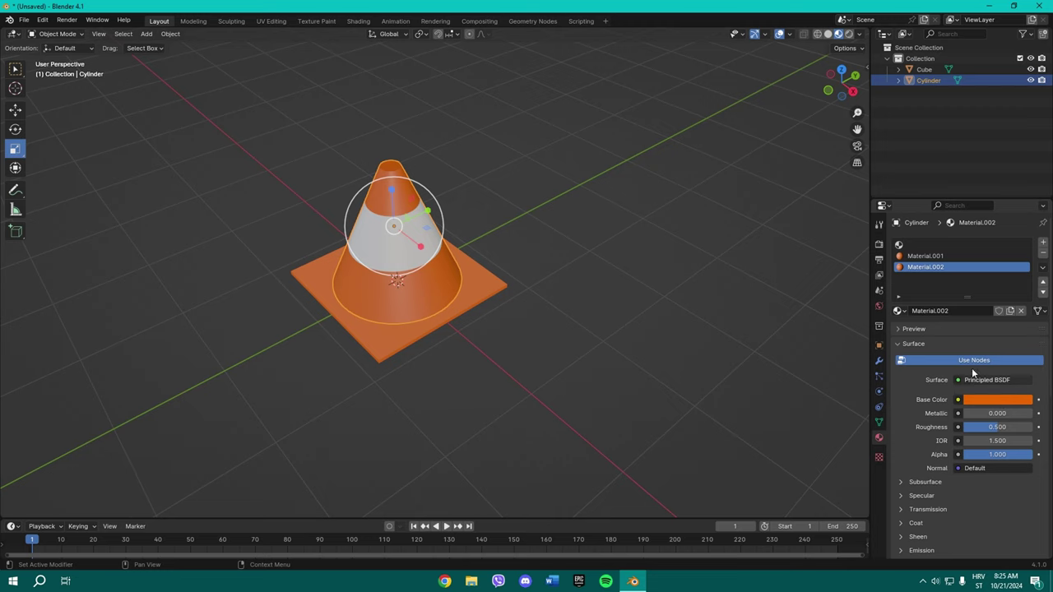
# Set Metallic to 0.512 on Material.001 and Material.002, then put the cone into Edit Mode.
pyautogui.click(937, 257)
pyautogui.moveTo(997, 413)
pyautogui.mouseDown()
pyautogui.moveTo(1029, 413)
pyautogui.moveTo(946, 427)
pyautogui.moveTo(936, 432)
pyautogui.moveTo(997, 427)
pyautogui.moveTo(911, 464)
pyautogui.mouseUp()
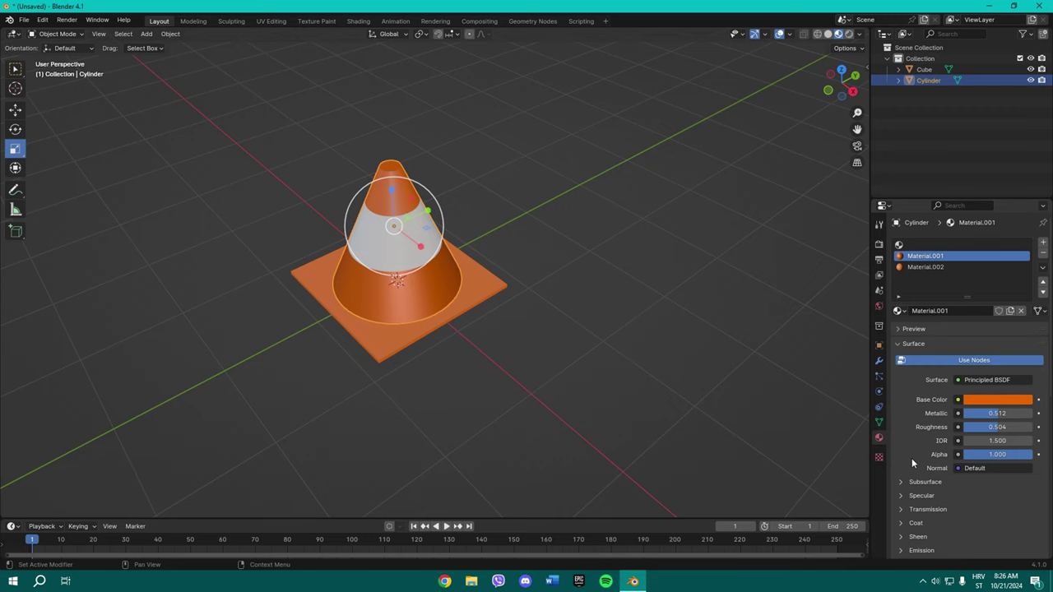
pyautogui.click(938, 267)
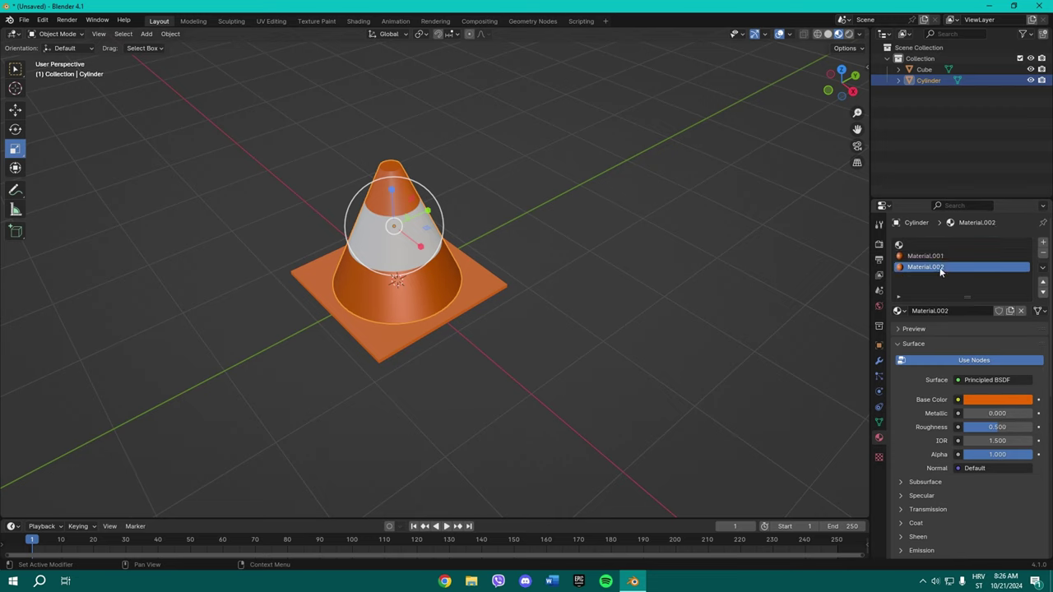
pyautogui.moveTo(991, 413)
pyautogui.mouseDown()
pyautogui.moveTo(975, 413)
pyautogui.moveTo(997, 413)
pyautogui.mouseUp()
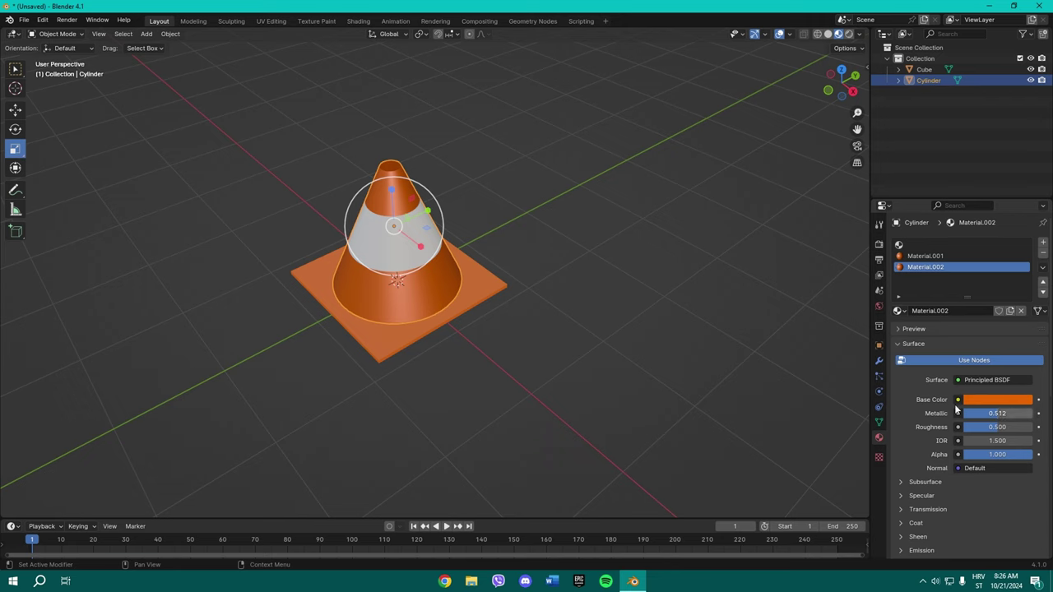
pyautogui.click(485, 300)
pyautogui.click(426, 228)
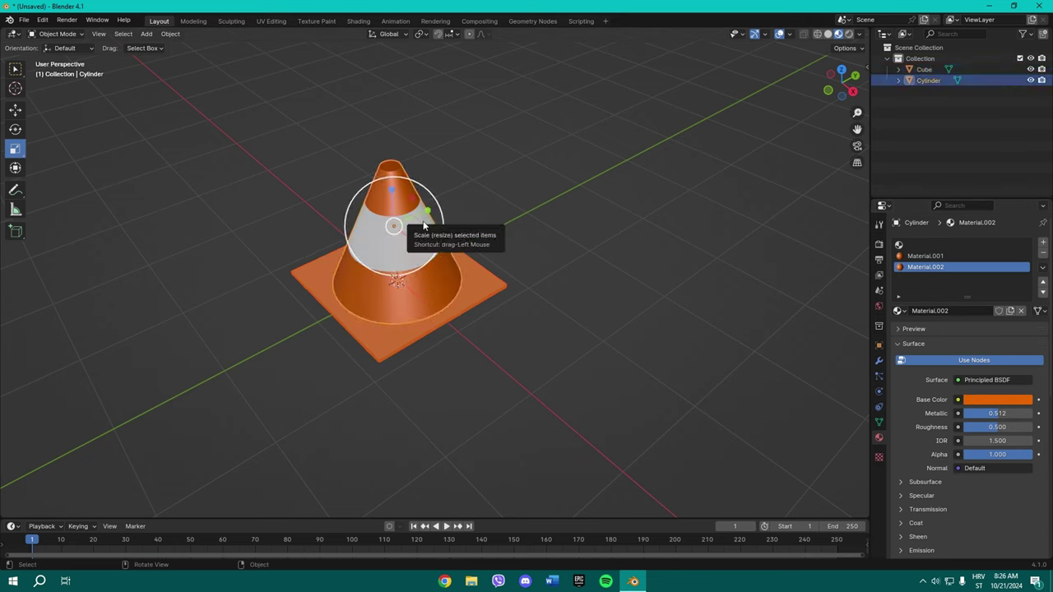
pyautogui.press('Tab')
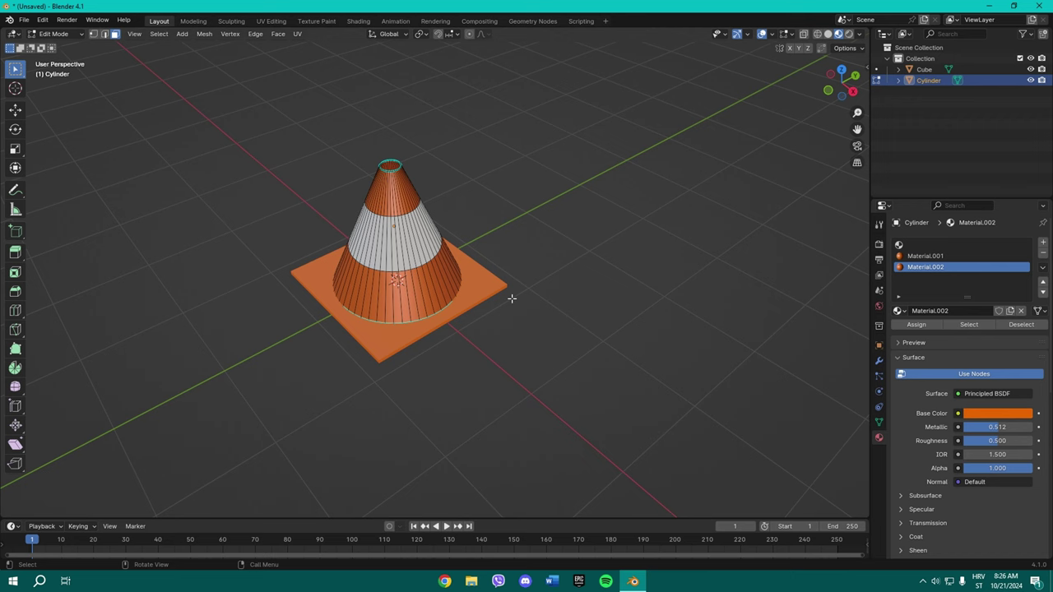
# Select the full face loop of the cone's white middle band.
pyautogui.moveTo(479, 252); pyautogui.dragTo(634, 272, button='middle')
pyautogui.click(447, 320)
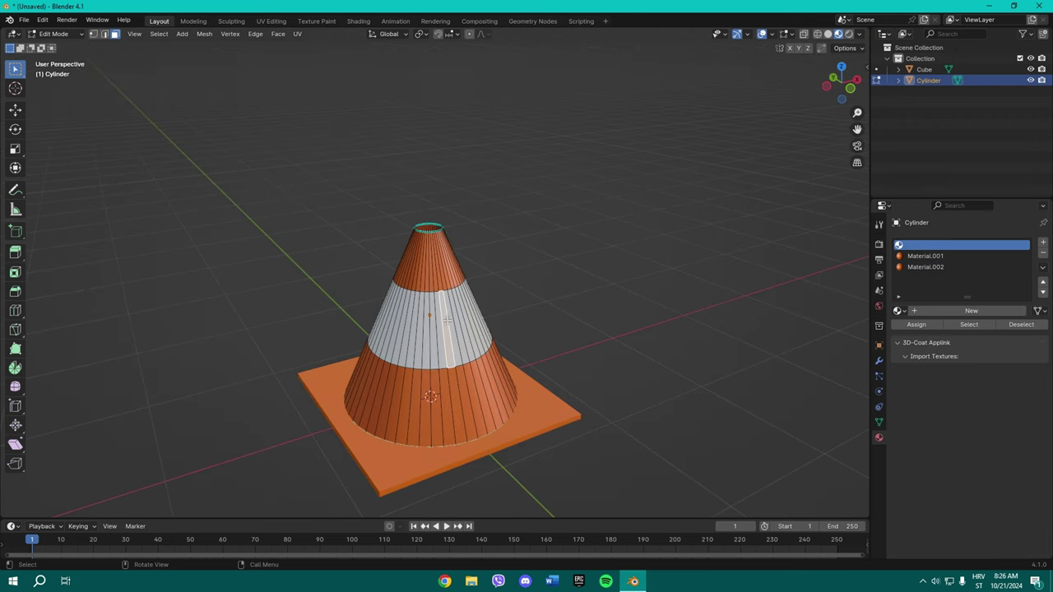
pyautogui.keyDown('alt'); pyautogui.click(431, 328); pyautogui.keyUp('alt')
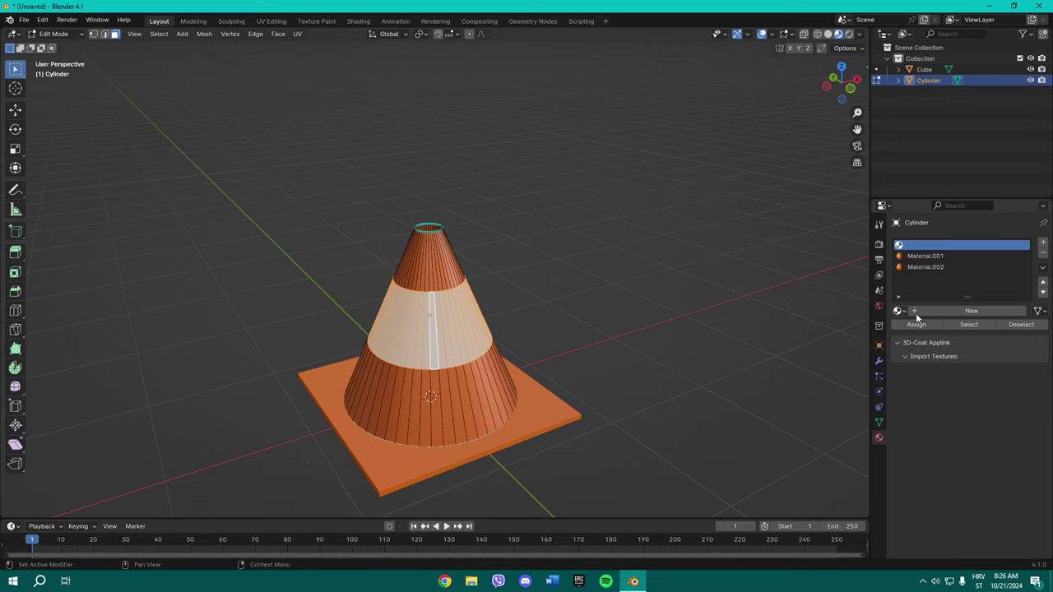
# Give the band a new pure-white Material.004 with Metallic 0.512.
pyautogui.click(1042, 245)
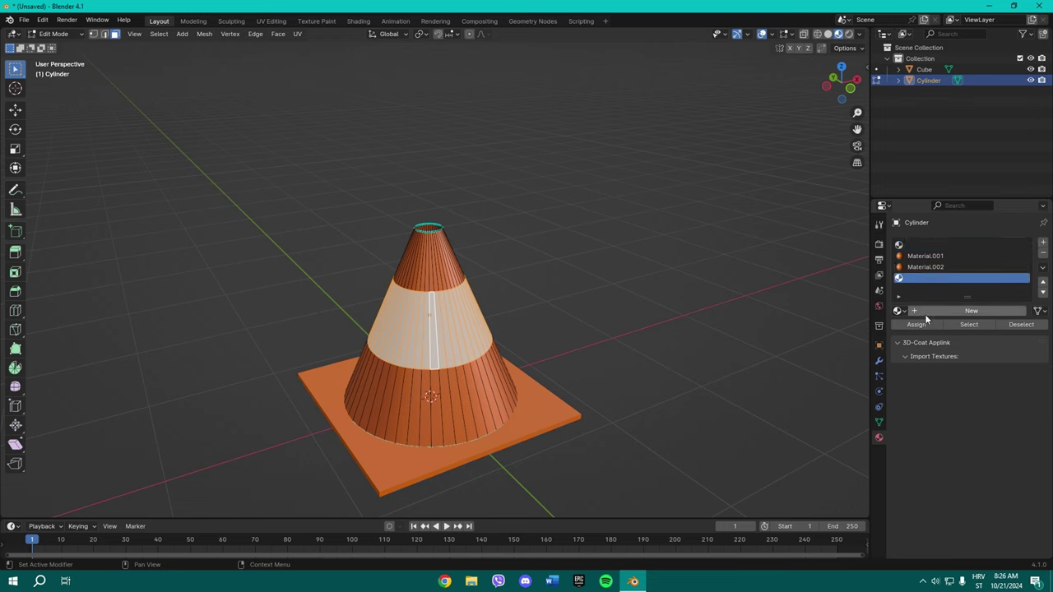
pyautogui.click(967, 310)
pyautogui.click(976, 411)
pyautogui.moveTo(1023, 265); pyautogui.dragTo(1024, 250)
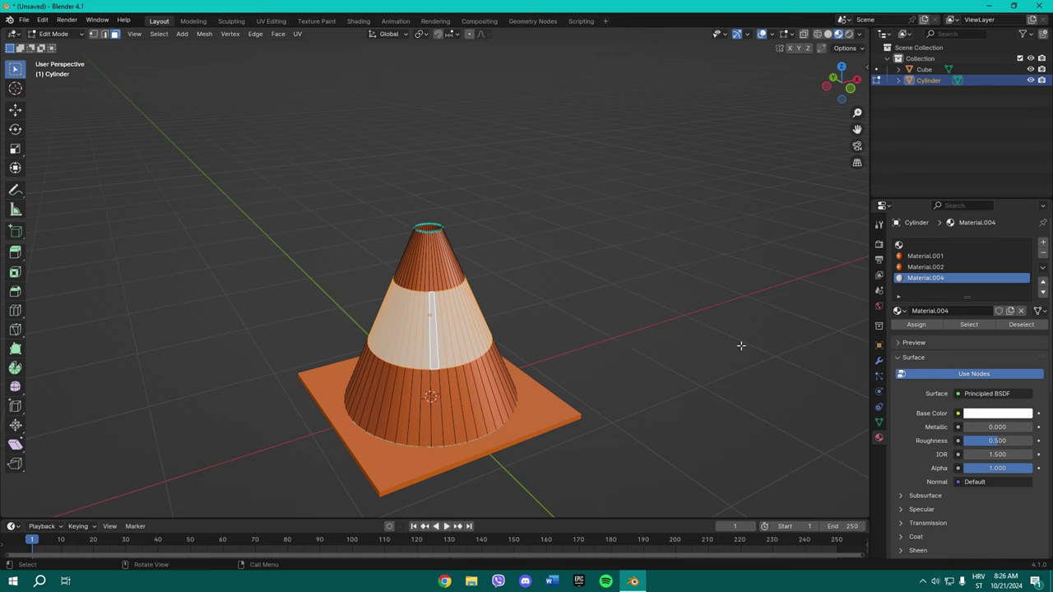
pyautogui.press('Tab')
pyautogui.moveTo(991, 413)
pyautogui.mouseDown()
pyautogui.moveTo(1015, 413)
pyautogui.moveTo(990, 413)
pyautogui.mouseUp()
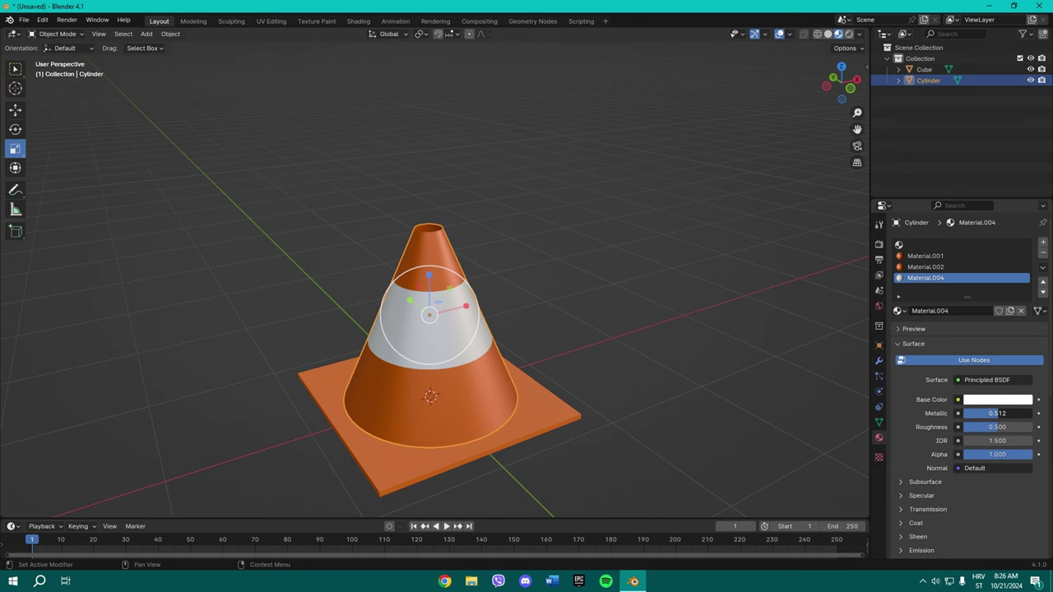
# Box-select both the cone and the square base.
pyautogui.moveTo(650, 329); pyautogui.dragTo(593, 335, button='middle')
pyautogui.click(593, 334)
pyautogui.moveTo(598, 231); pyautogui.dragTo(382, 368, button='middle')
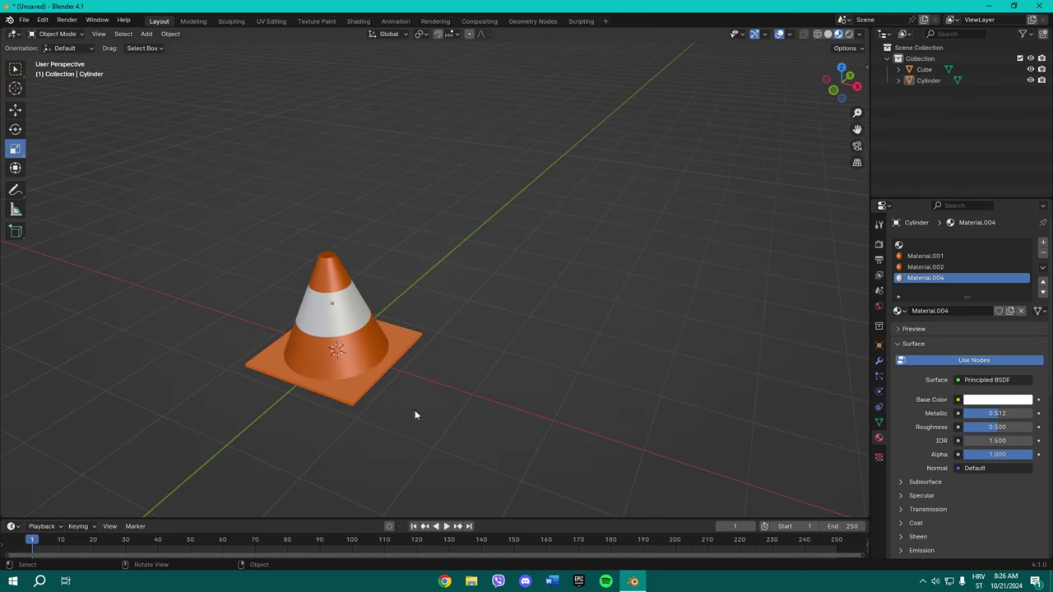
pyautogui.moveTo(387, 415); pyautogui.dragTo(569, 421, button='middle')
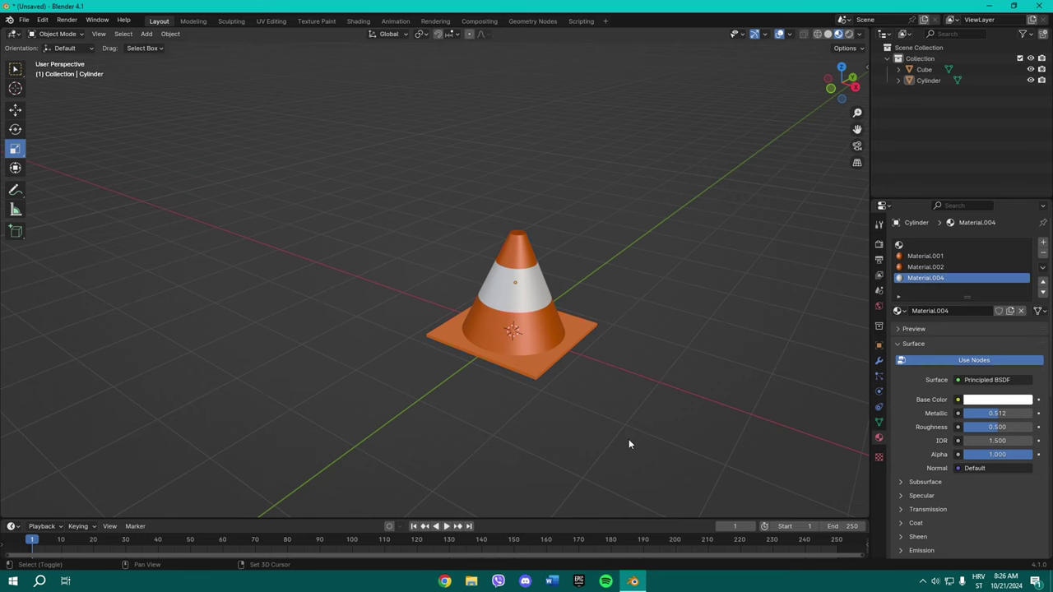
pyautogui.keyDown('shift'); pyautogui.moveTo(548, 439); pyautogui.dragTo(418, 136); pyautogui.keyUp('shift')
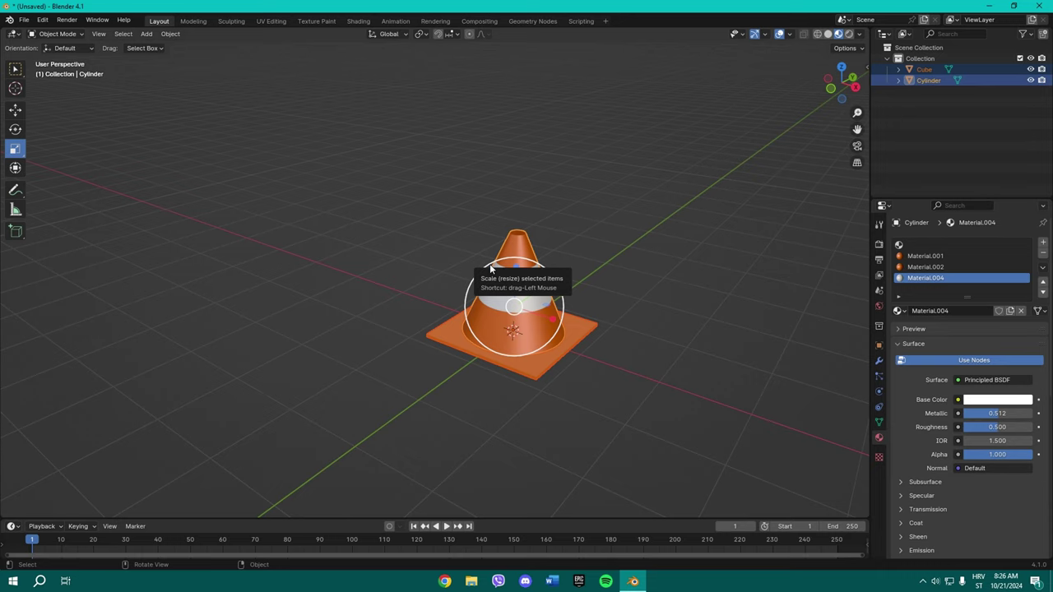
# Join the square base and cone into a single object.
pyautogui.rightClick(502, 302)
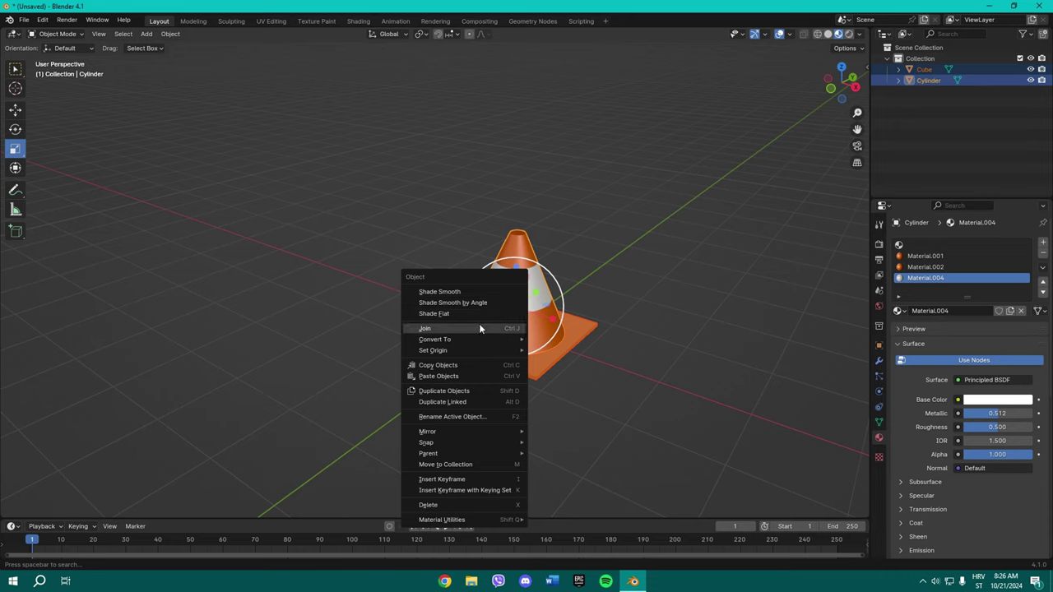
pyautogui.click(480, 328)
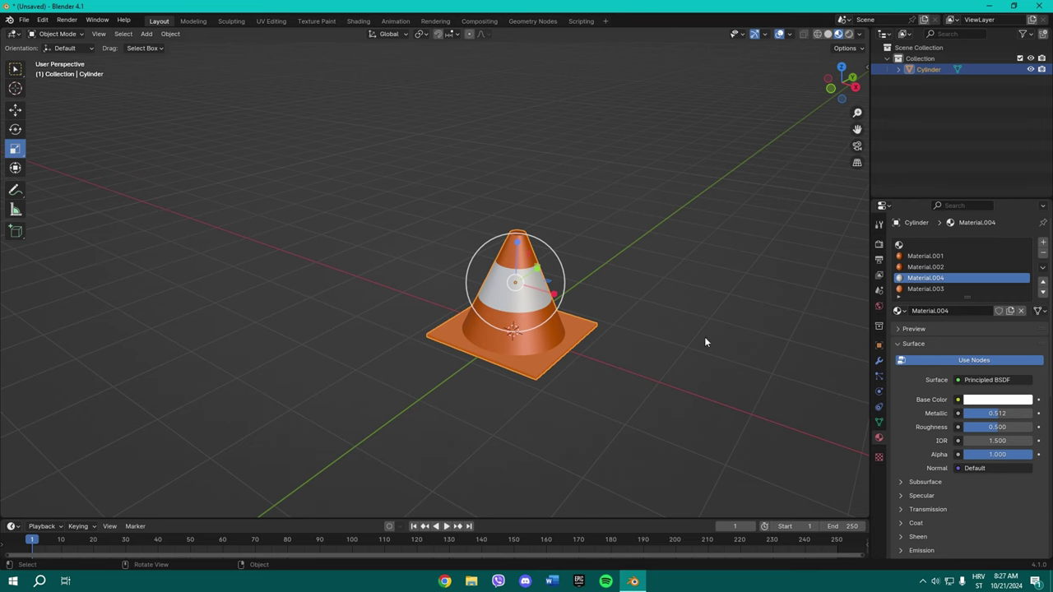
pyautogui.moveTo(705, 341); pyautogui.dragTo(580, 298, button='middle')
# Scale the joined cone along Z by about 1.2 to make it taller.
pyautogui.click(439, 365)
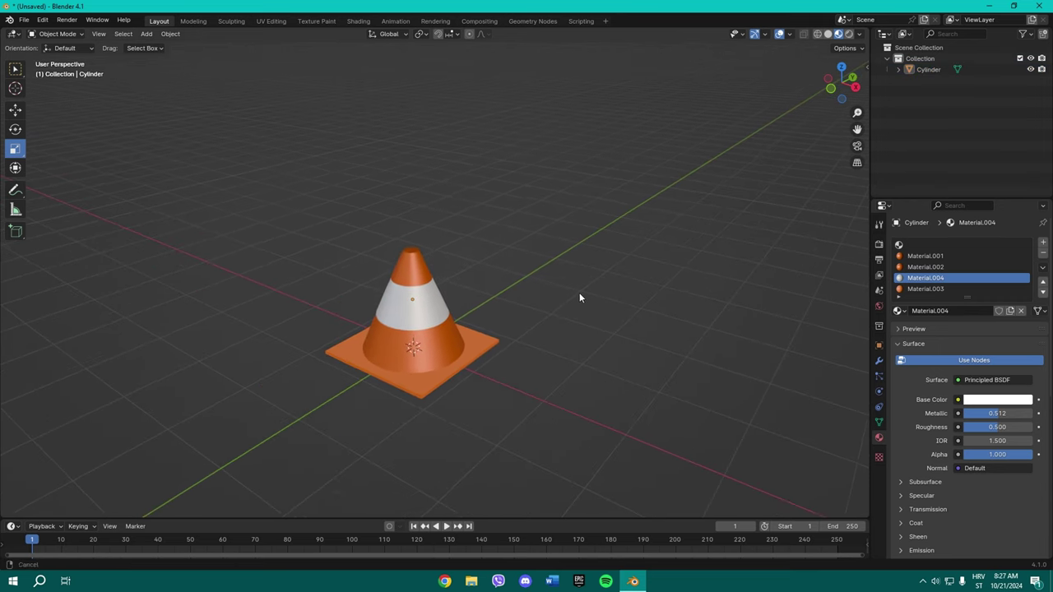
pyautogui.click(381, 326)
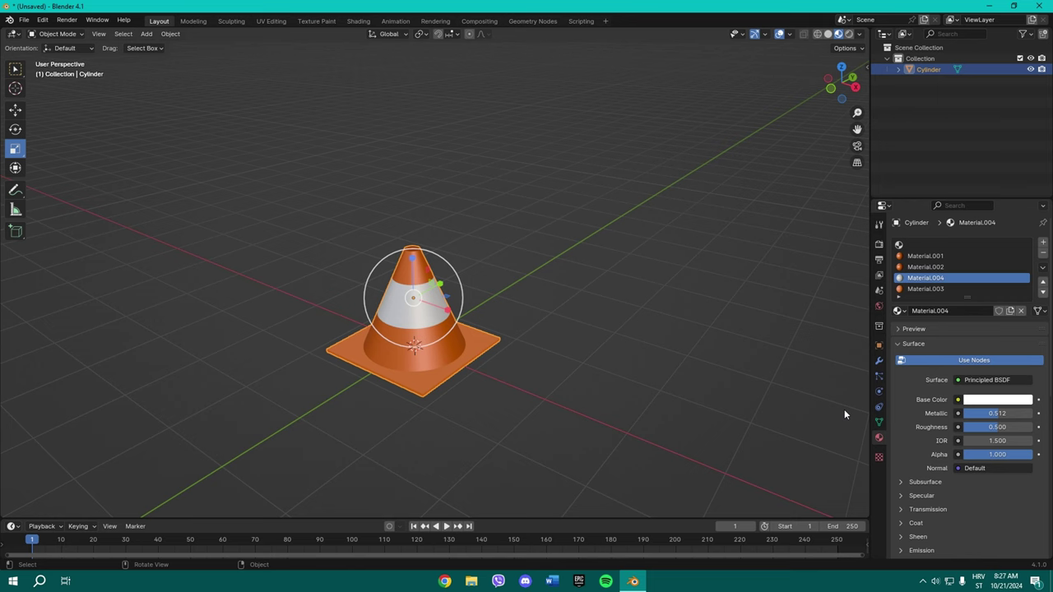
pyautogui.press('s')
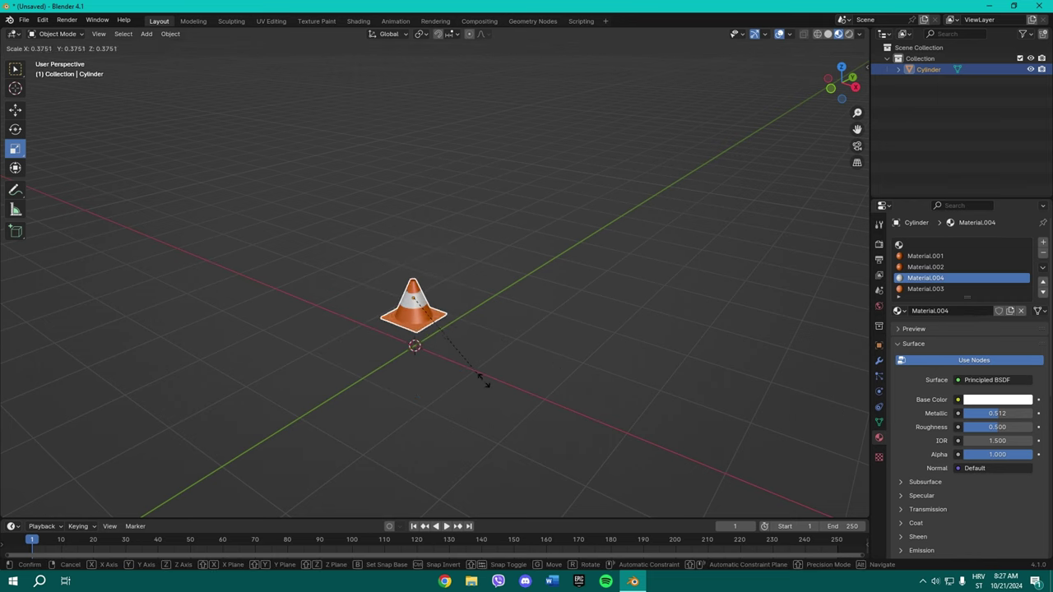
pyautogui.press('z')
pyautogui.press('z')
pyautogui.press('z')
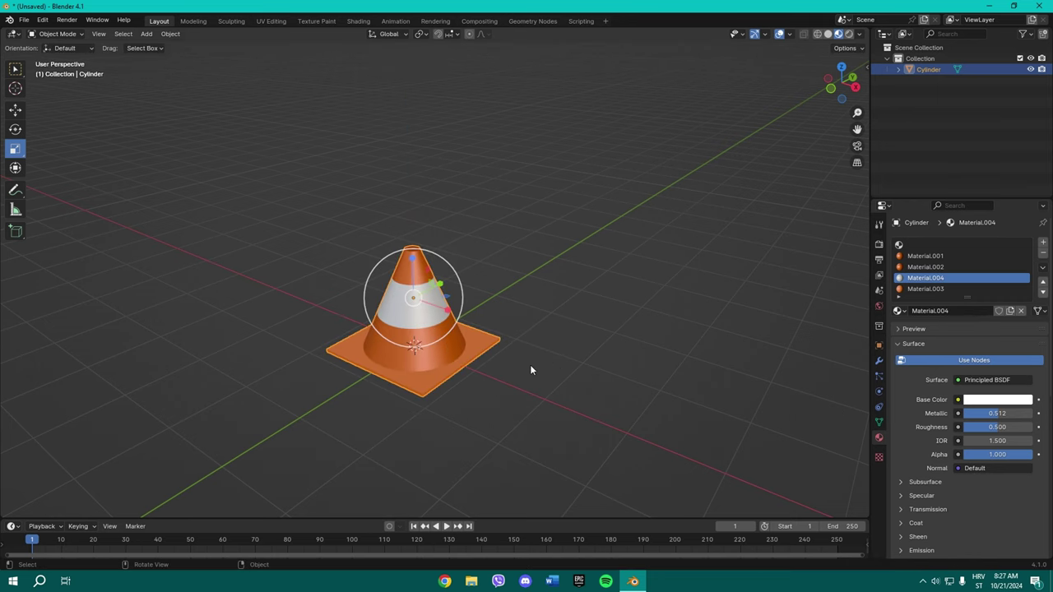
pyautogui.press('z')
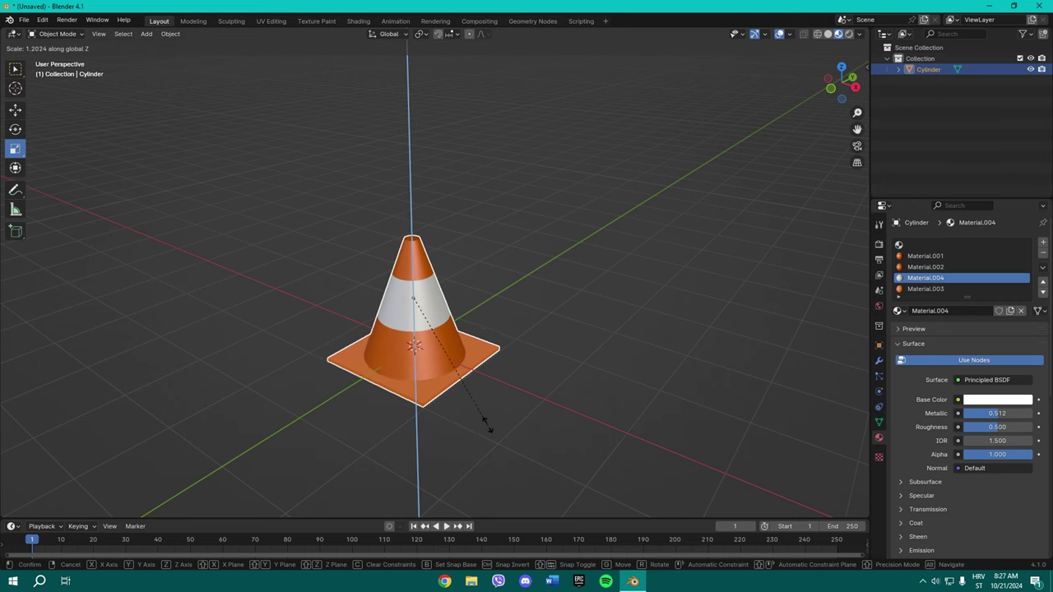
pyautogui.click(487, 421)
pyautogui.click(547, 403)
pyautogui.moveTo(559, 398); pyautogui.dragTo(485, 289, button='middle')
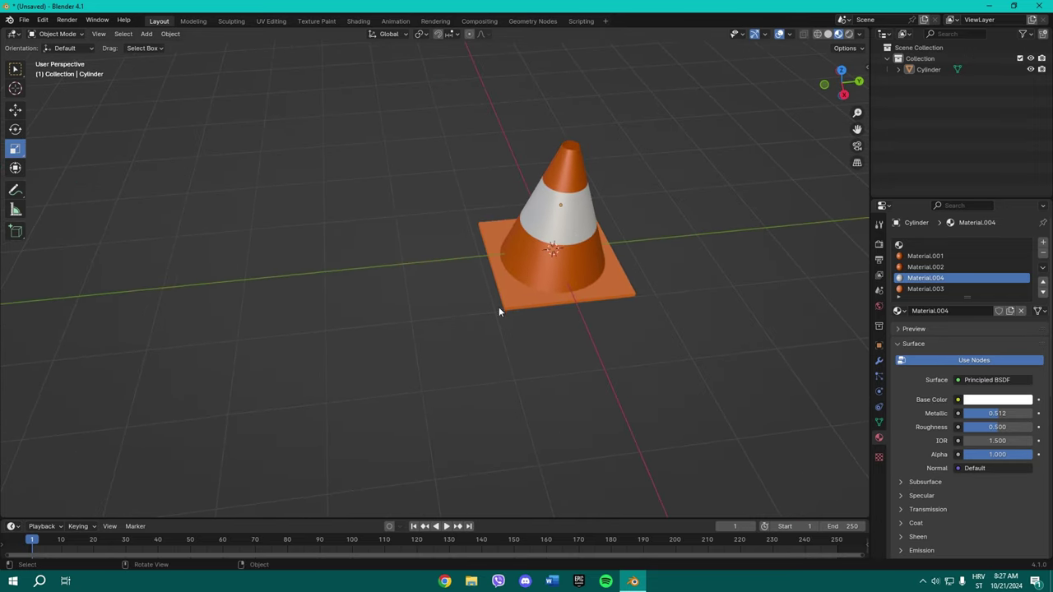
pyautogui.moveTo(560, 205); pyautogui.dragTo(563, 279, button='middle')
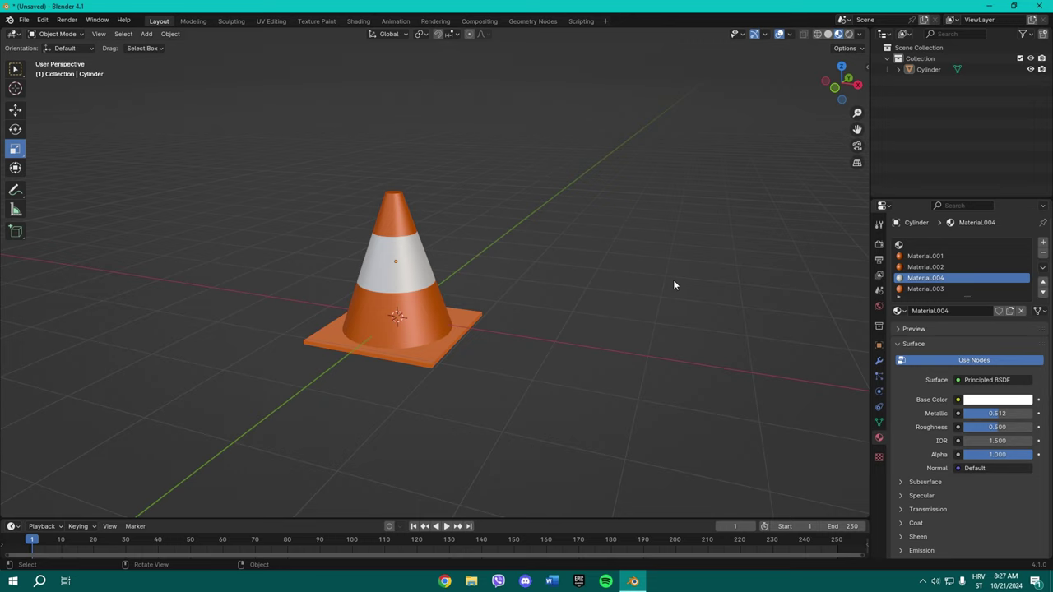